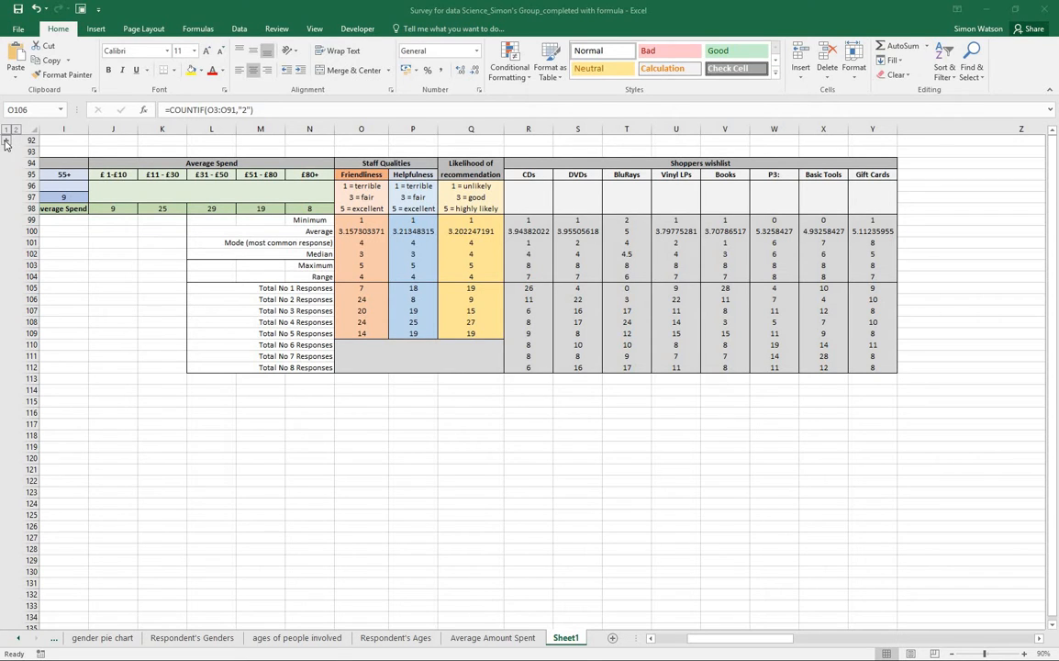
Step: Expand the collapsed group of survey response rows above row 92
left_click(6, 143)
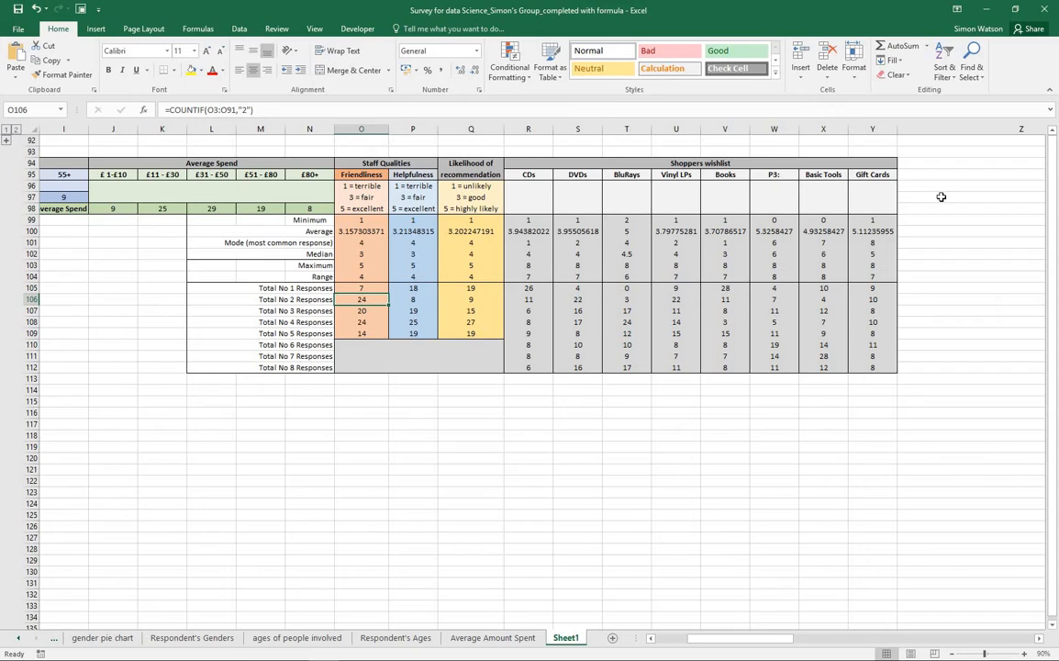
left_click(7, 138)
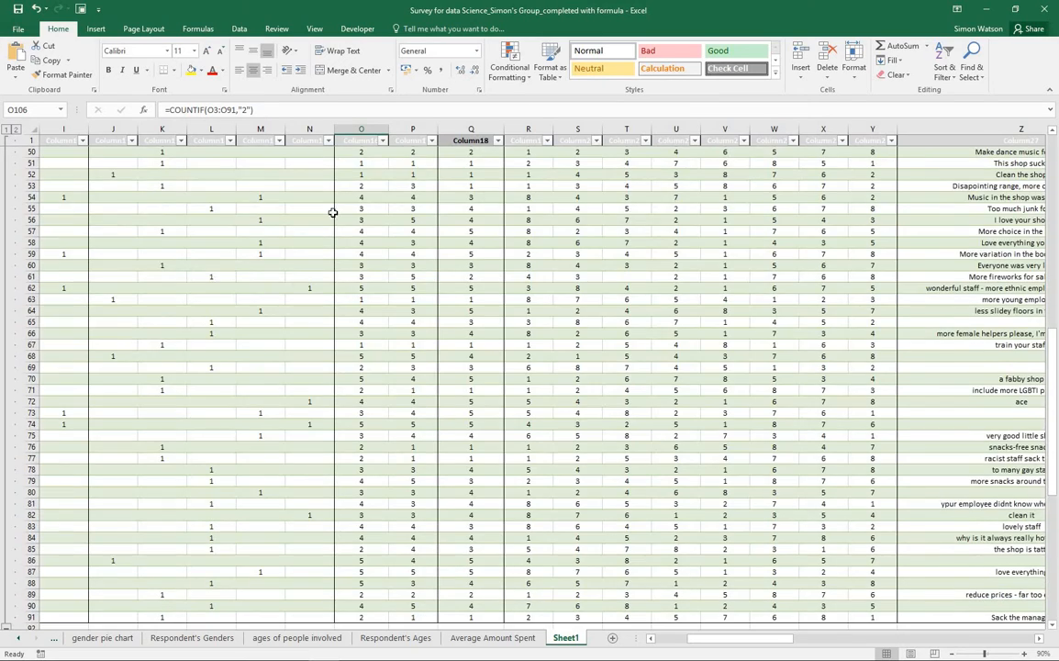
Step: Examine the individual Friendliness and Helpfulness ratings and the summary statistics beneath the survey responses
scroll(378, 229, "up", 11)
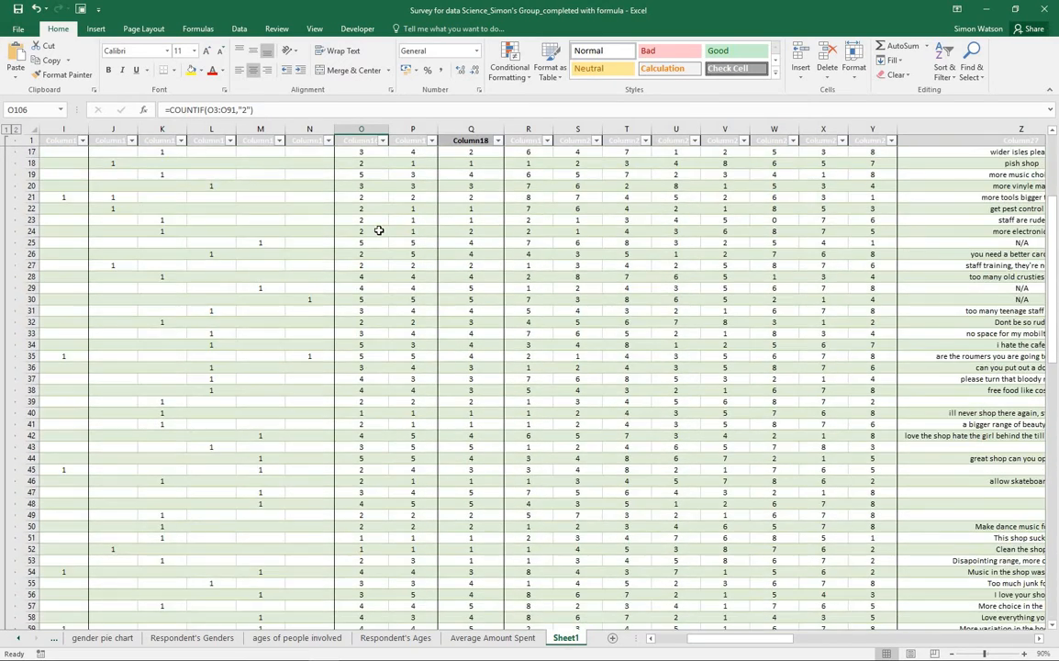
scroll(378, 229, "up", 5)
scroll(378, 229, "down", 20)
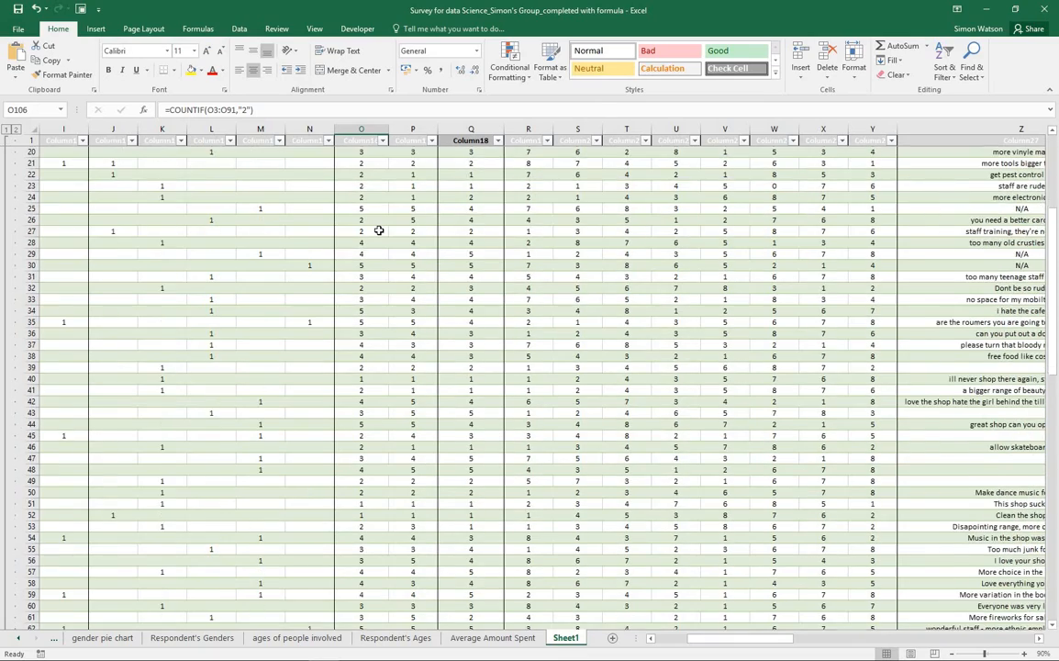
scroll(378, 229, "up", 20)
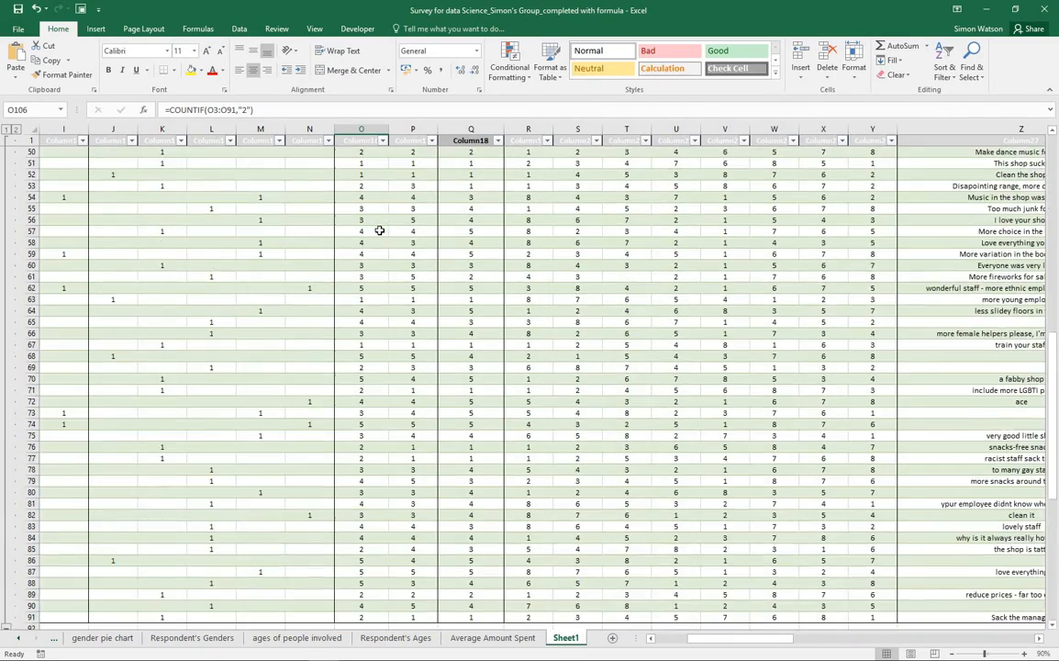
scroll(379, 230, "up", 1)
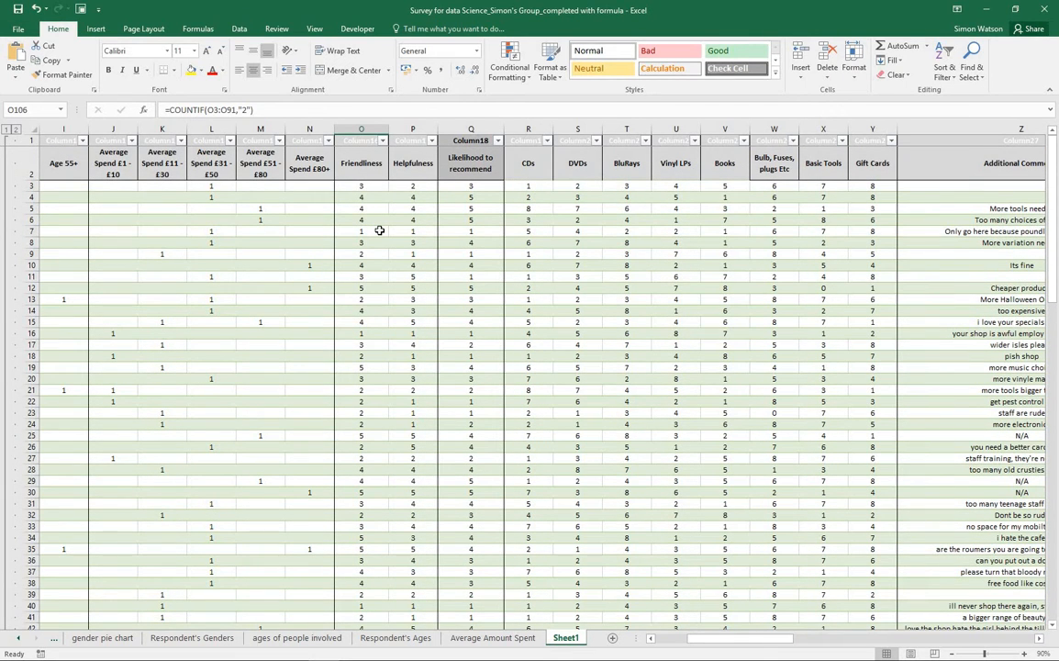
scroll(379, 231, "down", 11)
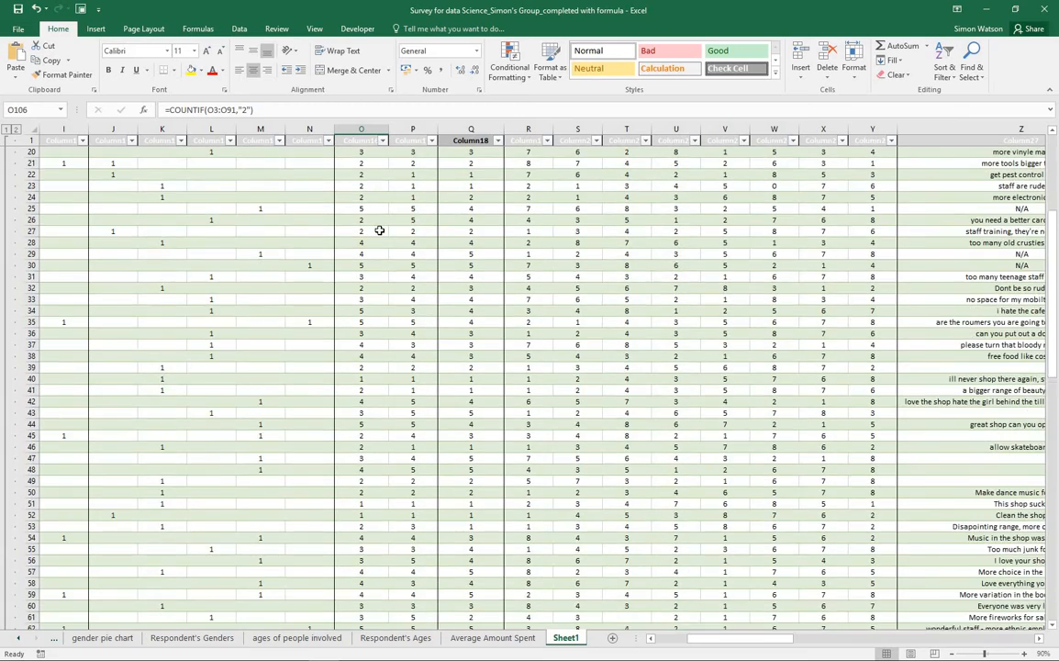
scroll(381, 243, "down", 17)
scroll(384, 303, "up", 2)
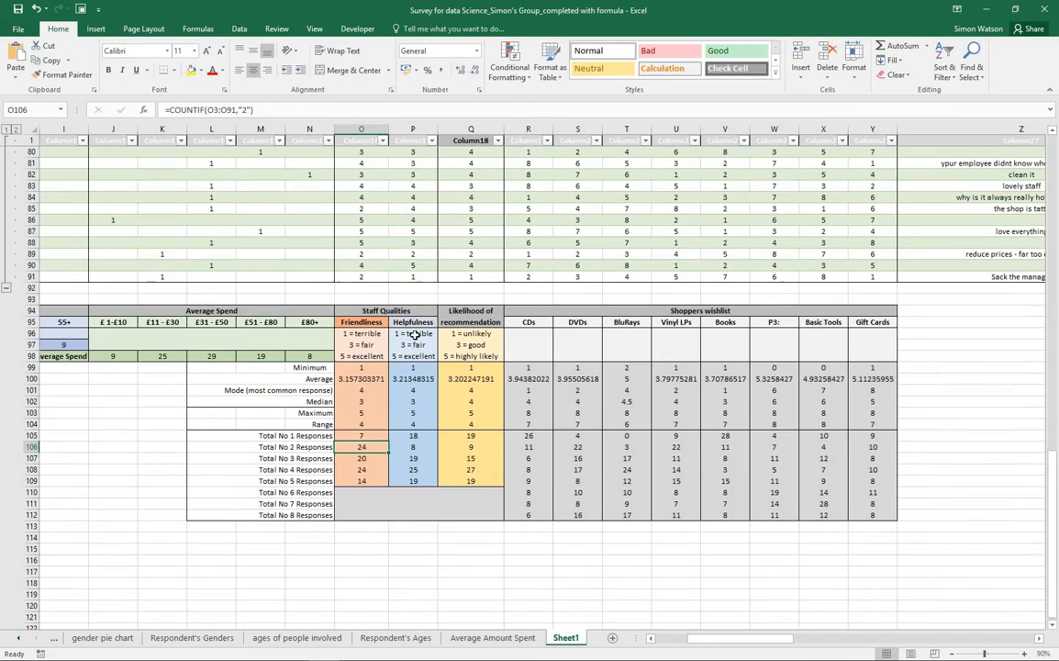
scroll(413, 276, "up", 6)
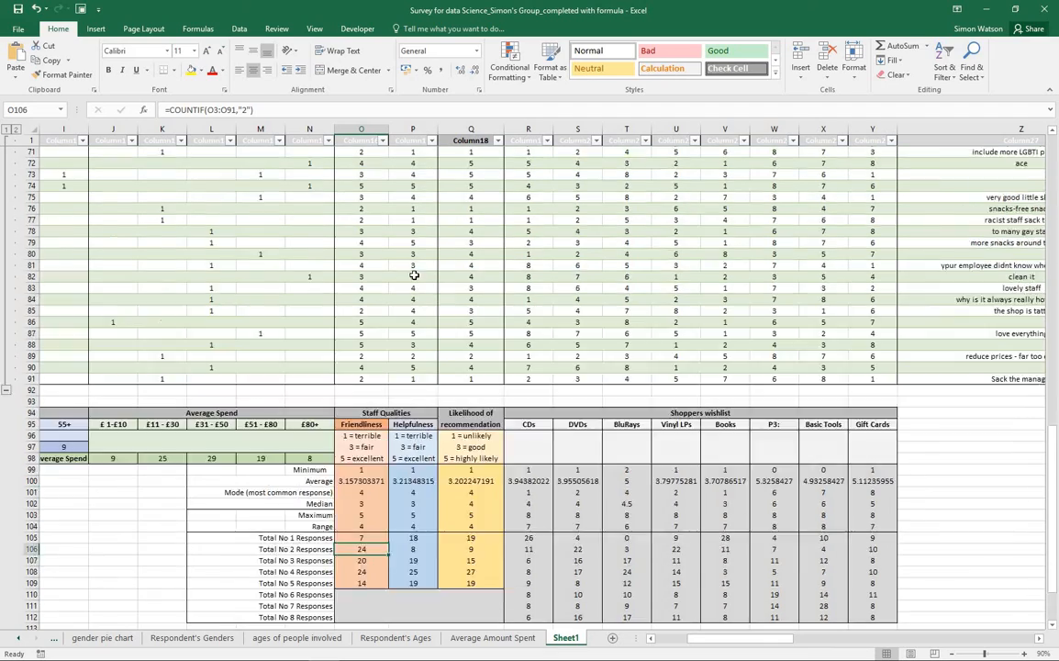
scroll(413, 276, "up", 20)
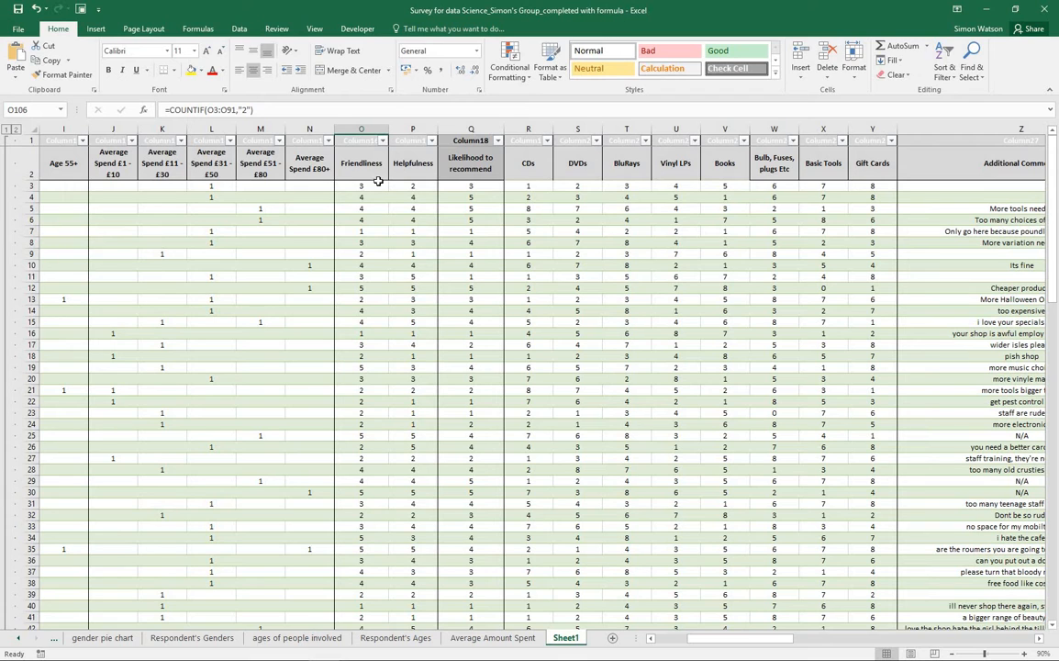
Step: Insert a markers-only scatter chart from the Friendliness and Helpfulness columns, headings included, using the range O2:P91
left_click(352, 158)
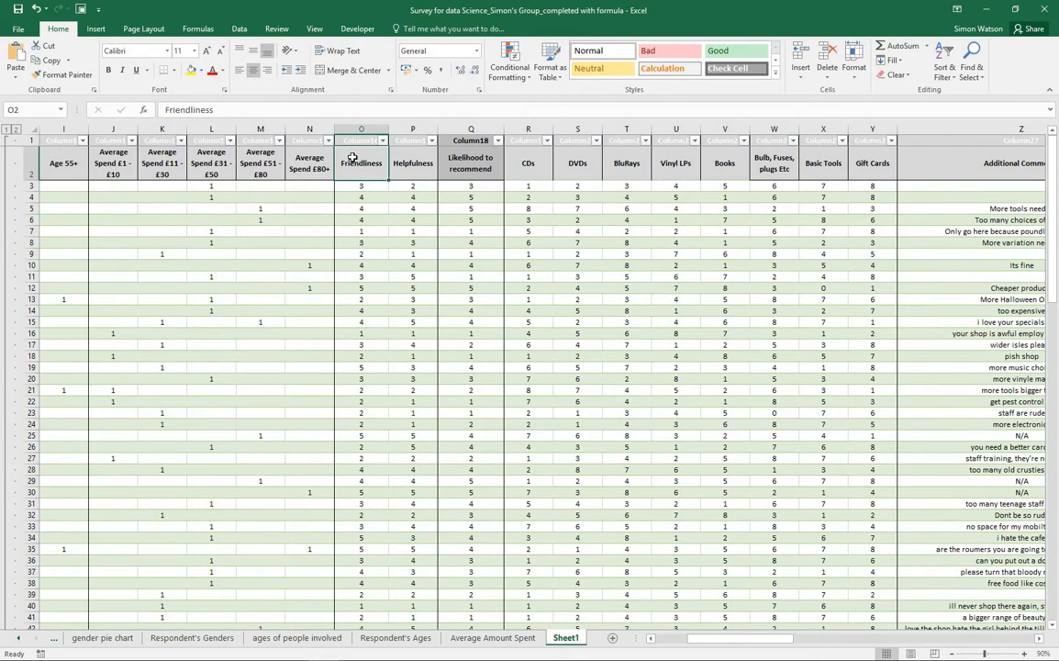
left_click_drag(353, 158, 430, 598)
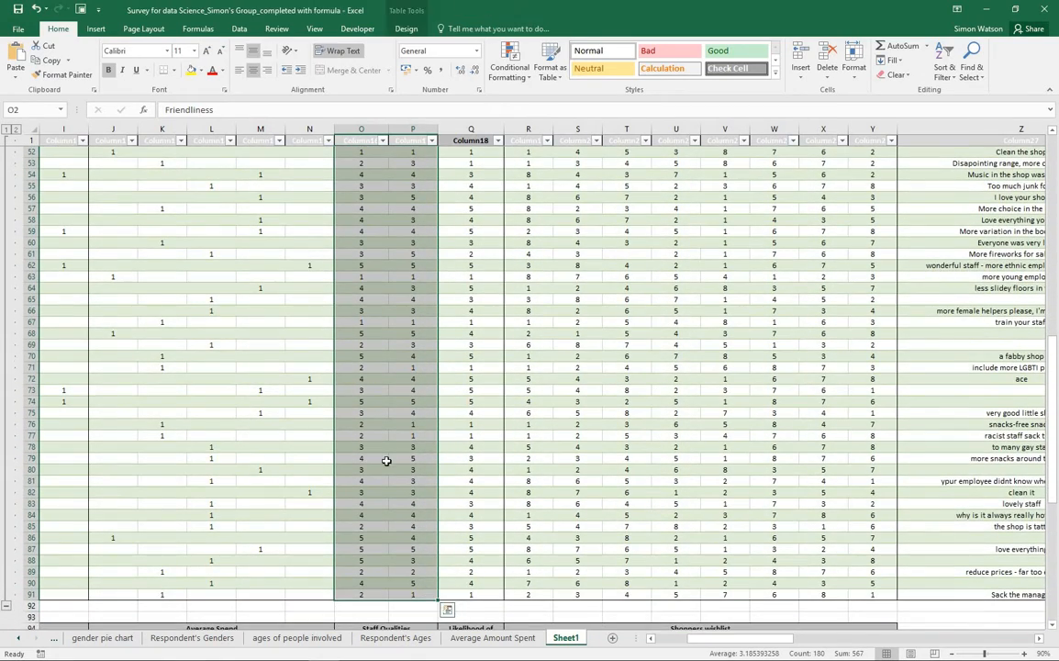
scroll(401, 331, "up", 2)
scroll(401, 331, "up", 14)
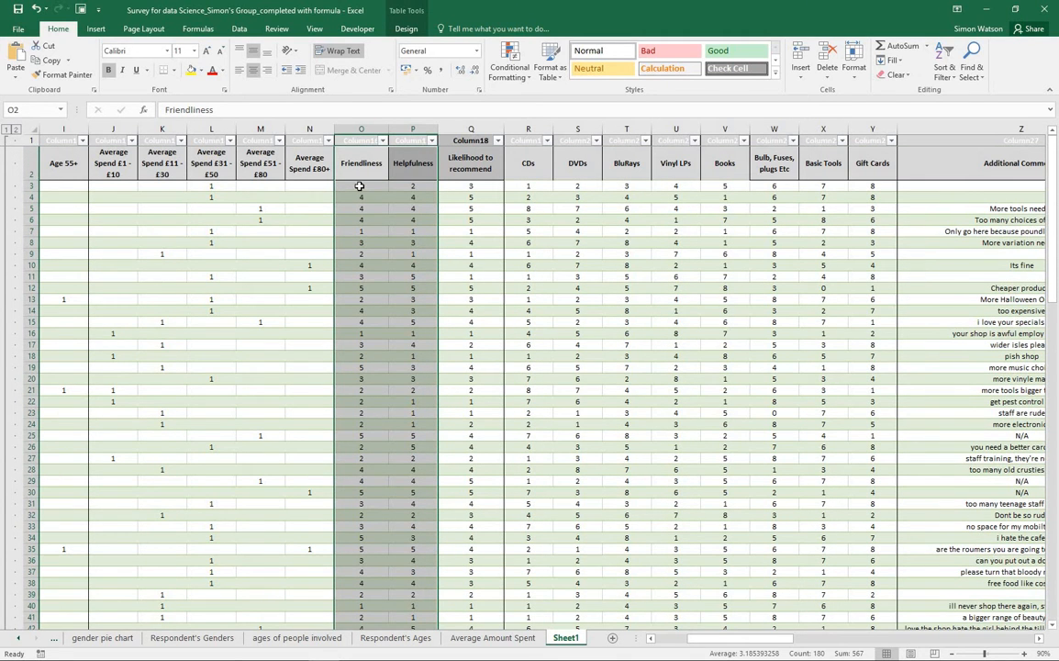
scroll(396, 360, "down", 20)
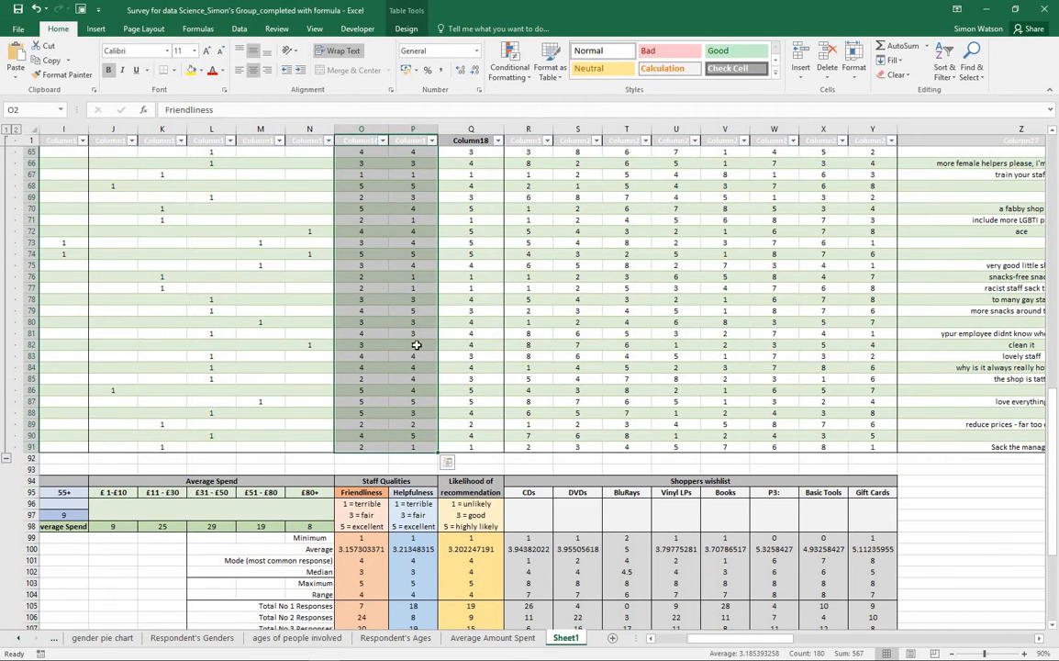
left_click(96, 29)
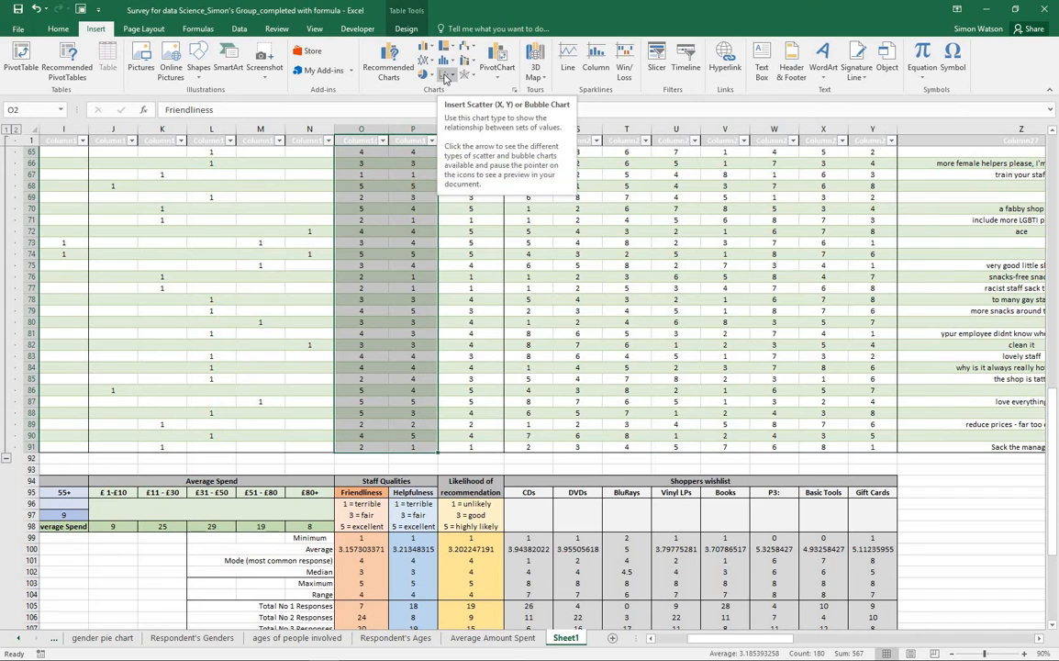
left_click(448, 75)
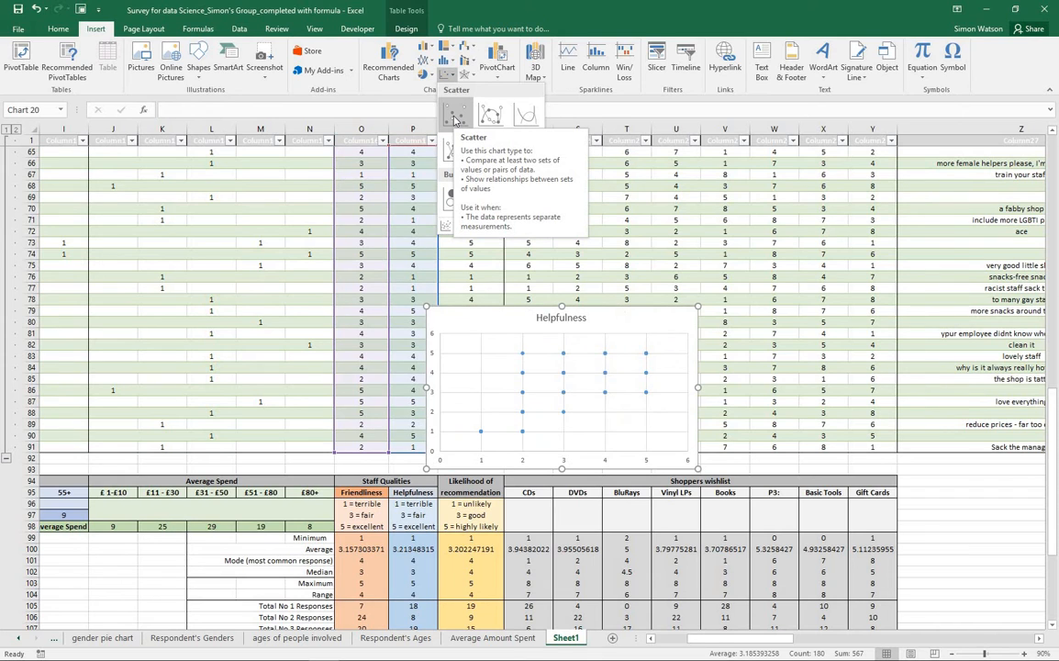
left_click(456, 120)
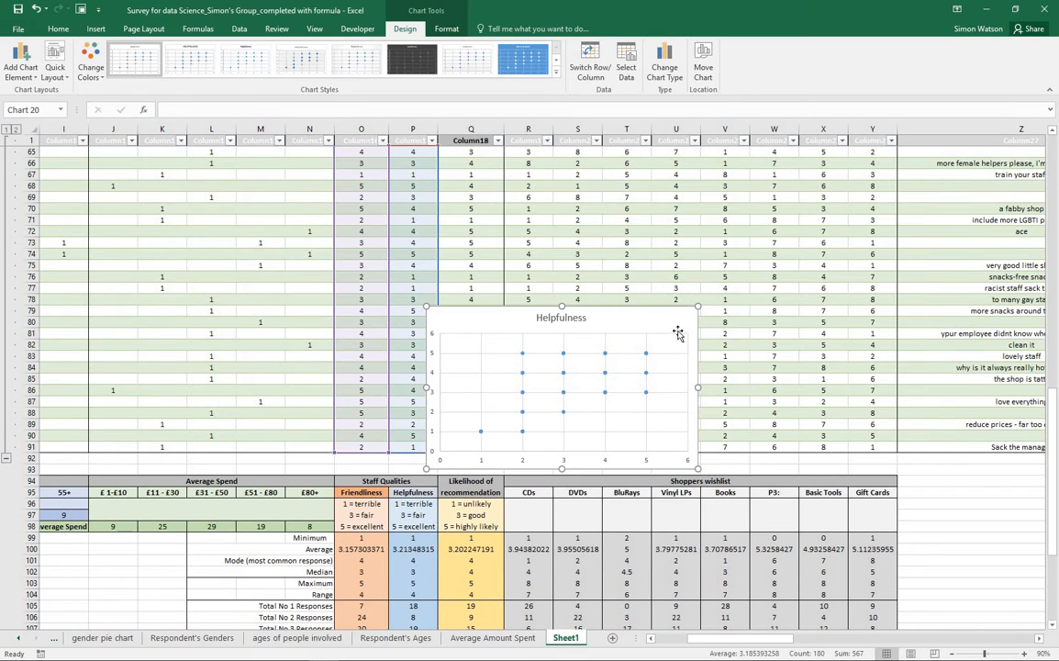
Step: Add a trendline to the scatter chart
left_click(669, 321)
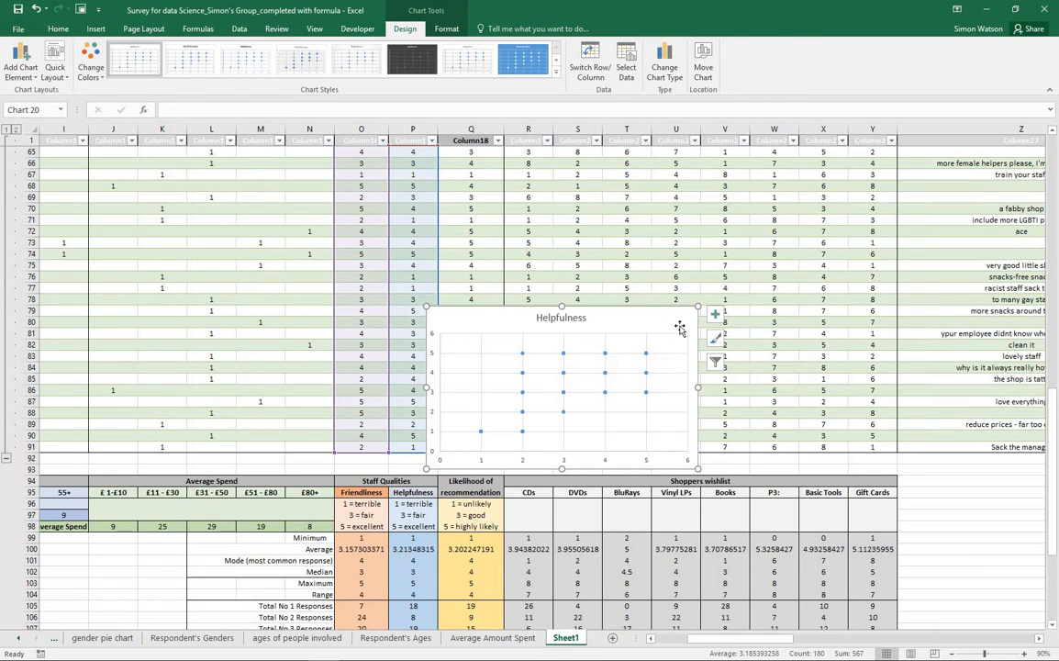
left_click(718, 317)
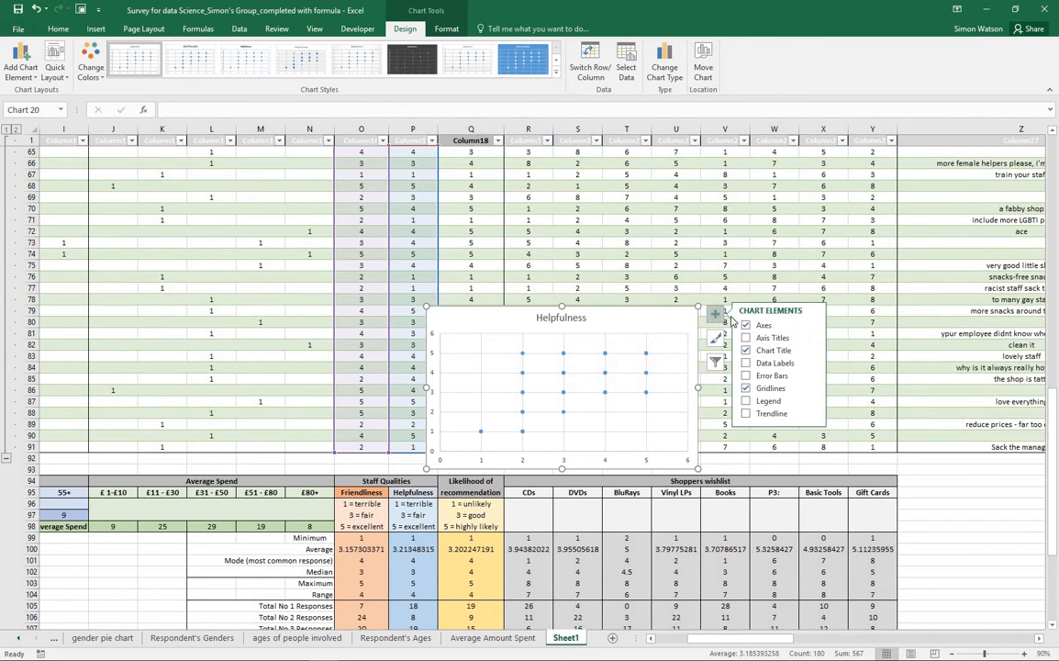
left_click(745, 414)
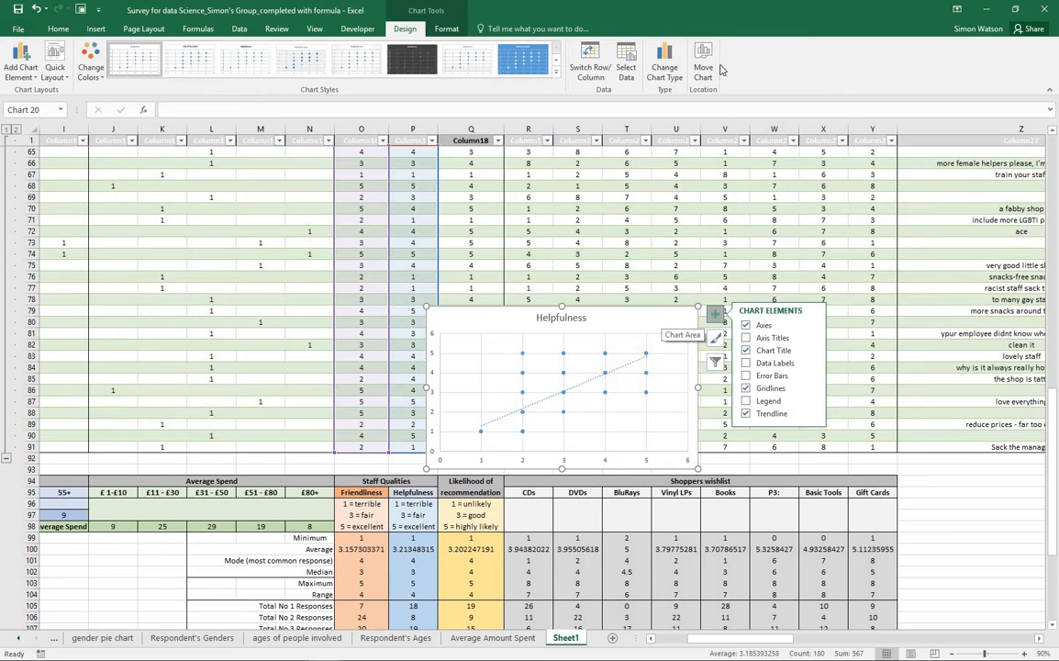
Step: Move the scatter chart to a new sheet named "friendliness vs helpfulness"
left_click(703, 71)
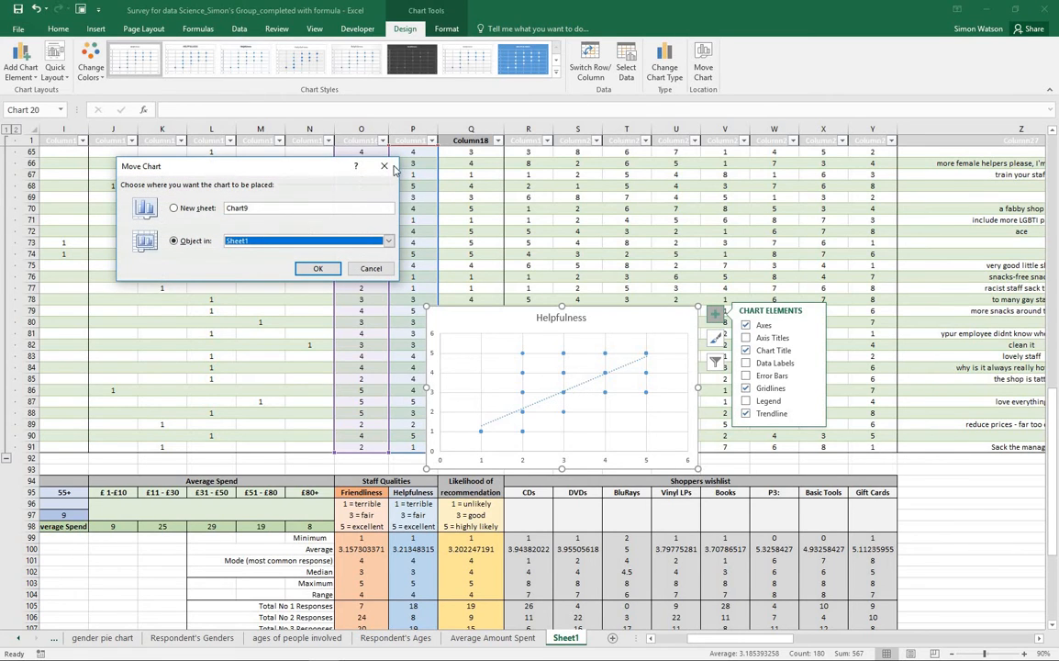
left_click(174, 208)
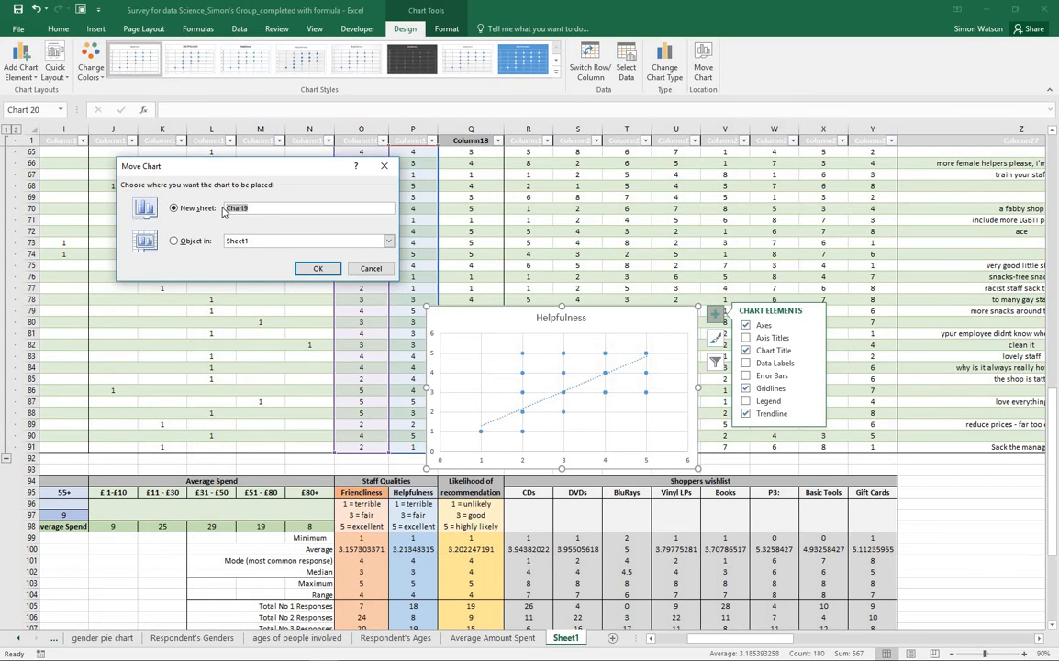
type("friendliness vs helpfulness")
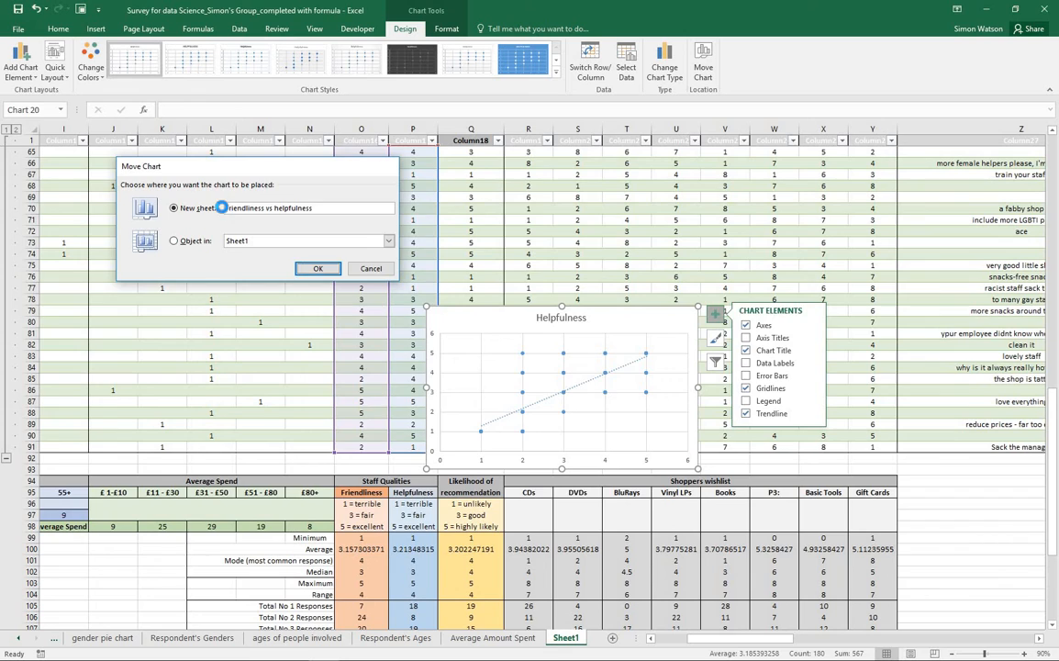
key("Return")
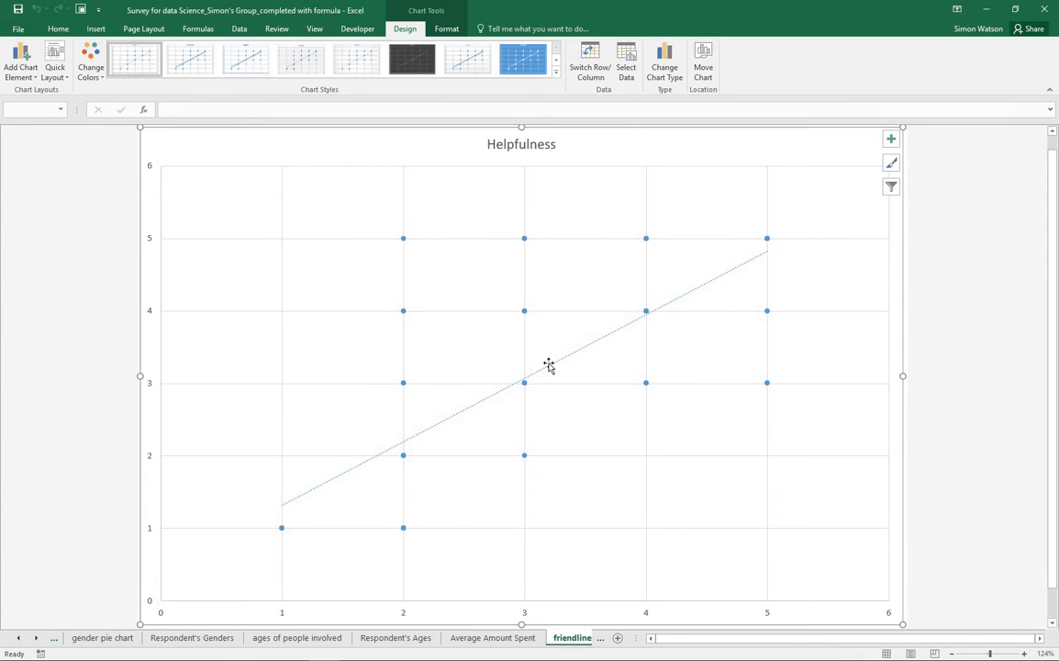
Step: Apply a quick layout with axis titles, a legend and minor gridlines, and title the horizontal axis "Friendliness"
left_click(60, 73)
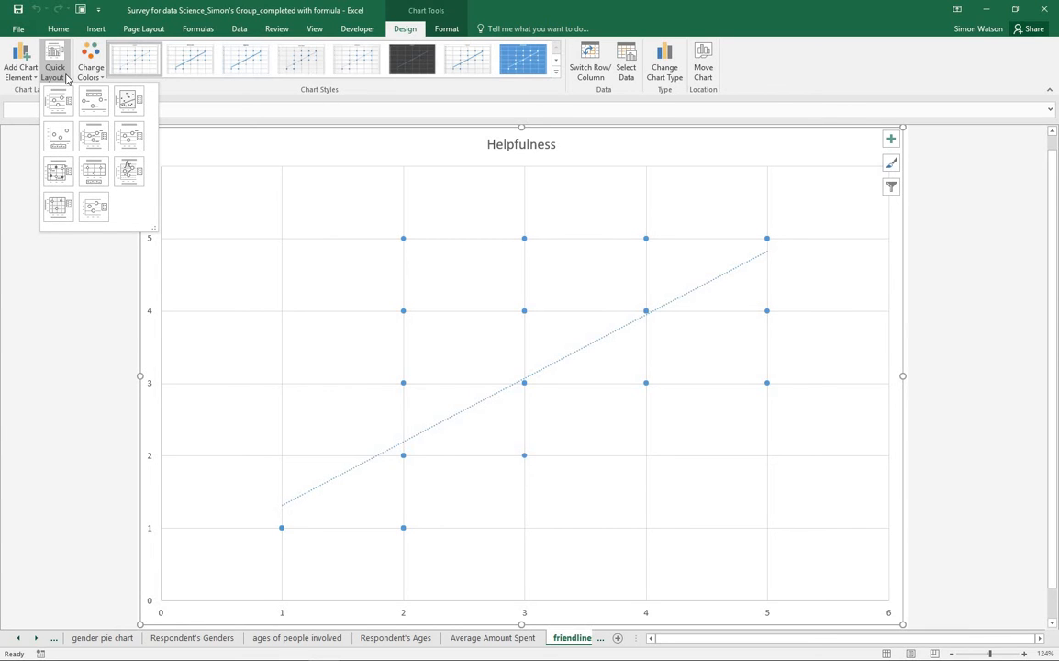
left_click(128, 105)
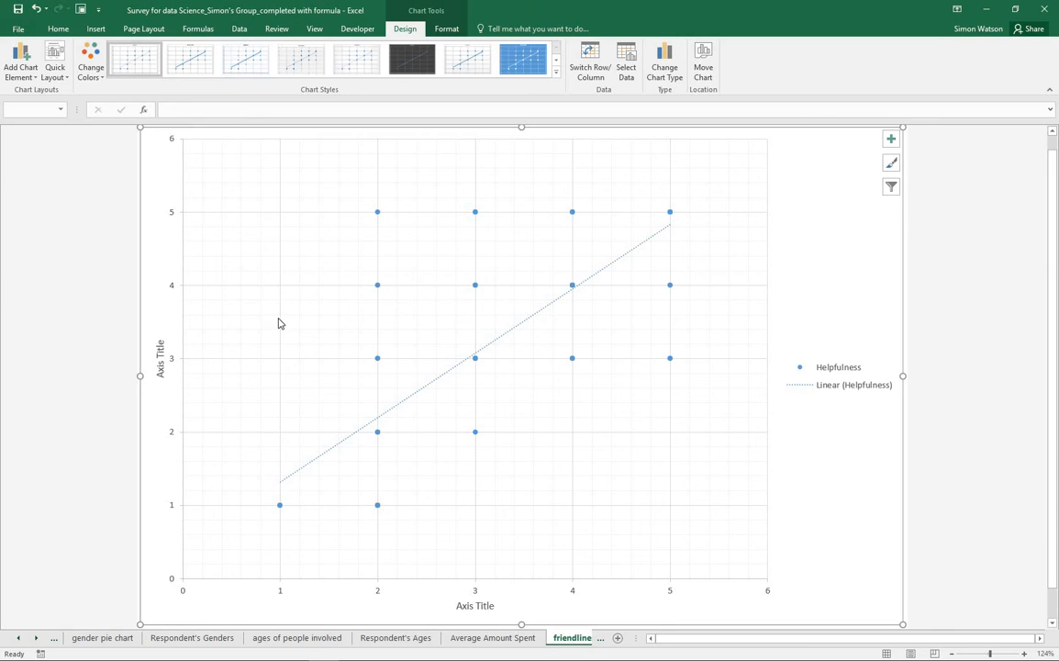
left_click(493, 604)
type("Friendliness")
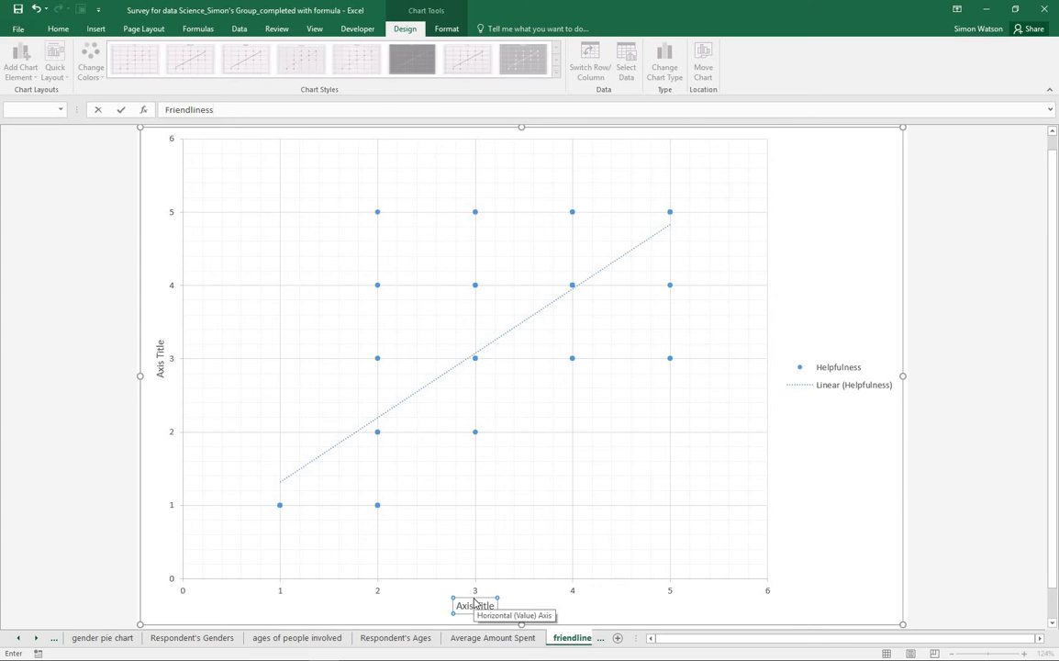
key("Return")
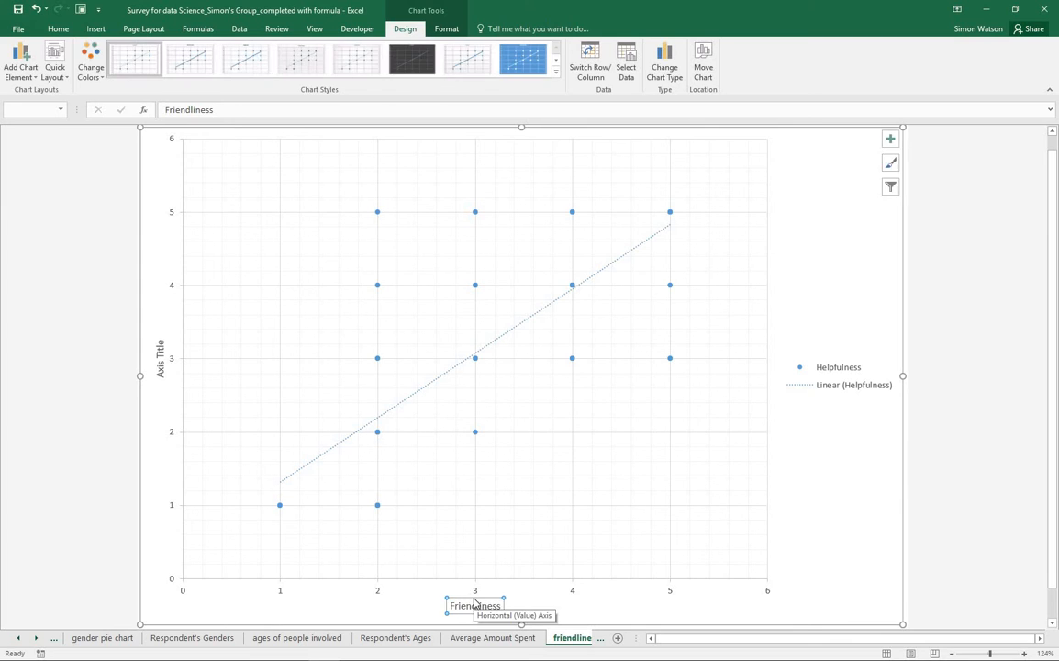
Step: Title the chart's vertical axis "Helpfulness"
left_click(158, 358)
left_click(220, 108)
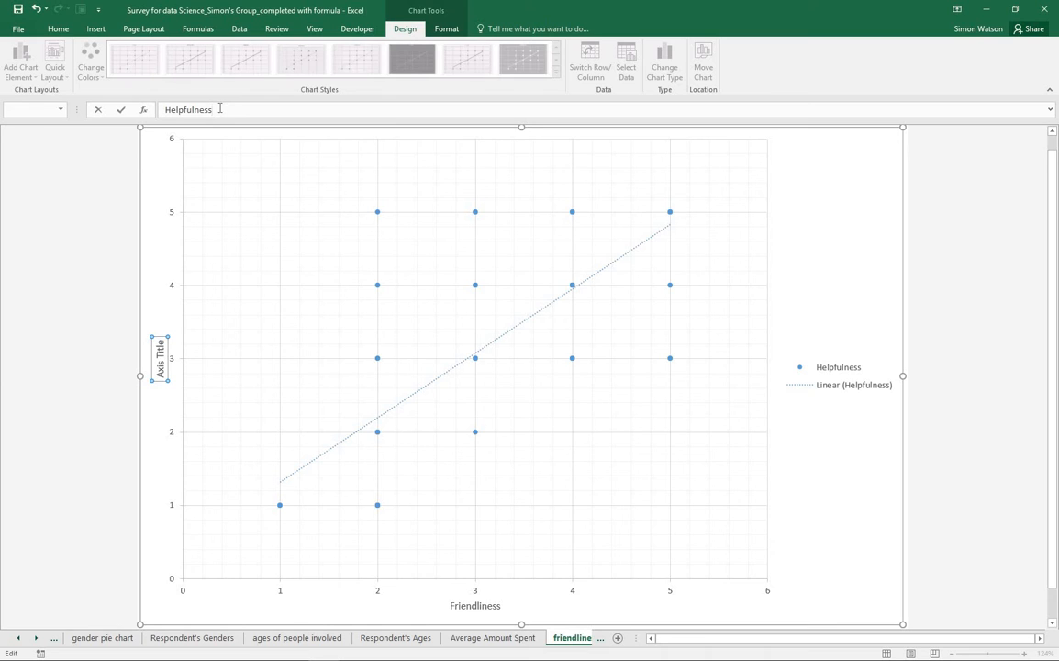
type("Helpfulness")
key("Return")
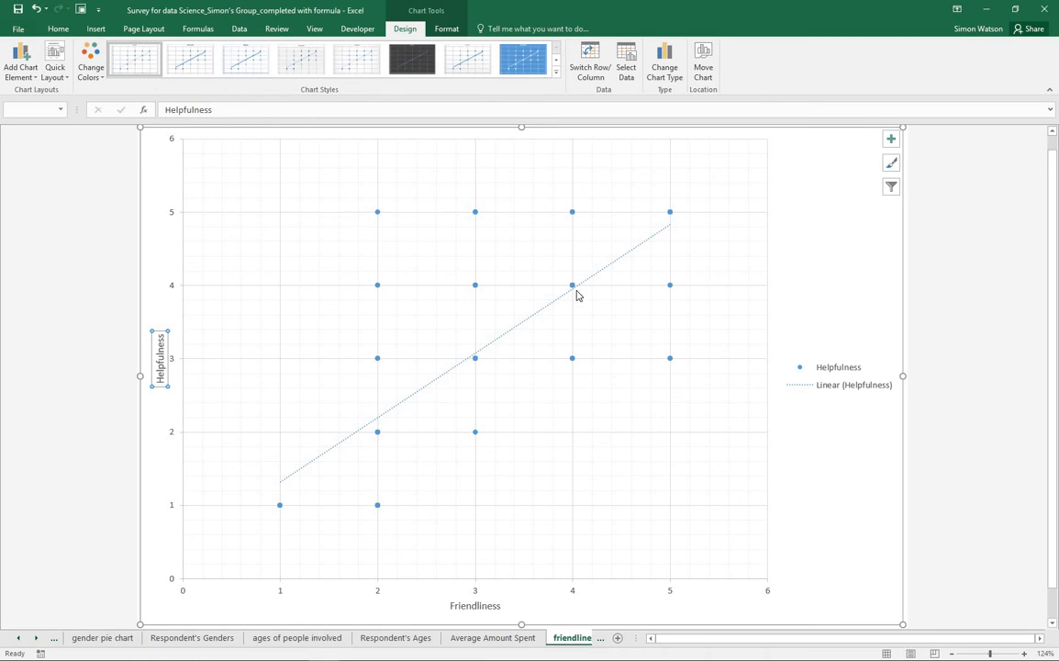
Step: Add a chart title above the scatter plot reading "Scatter Plot comparing friendliness against helpfulness"
left_click(891, 139)
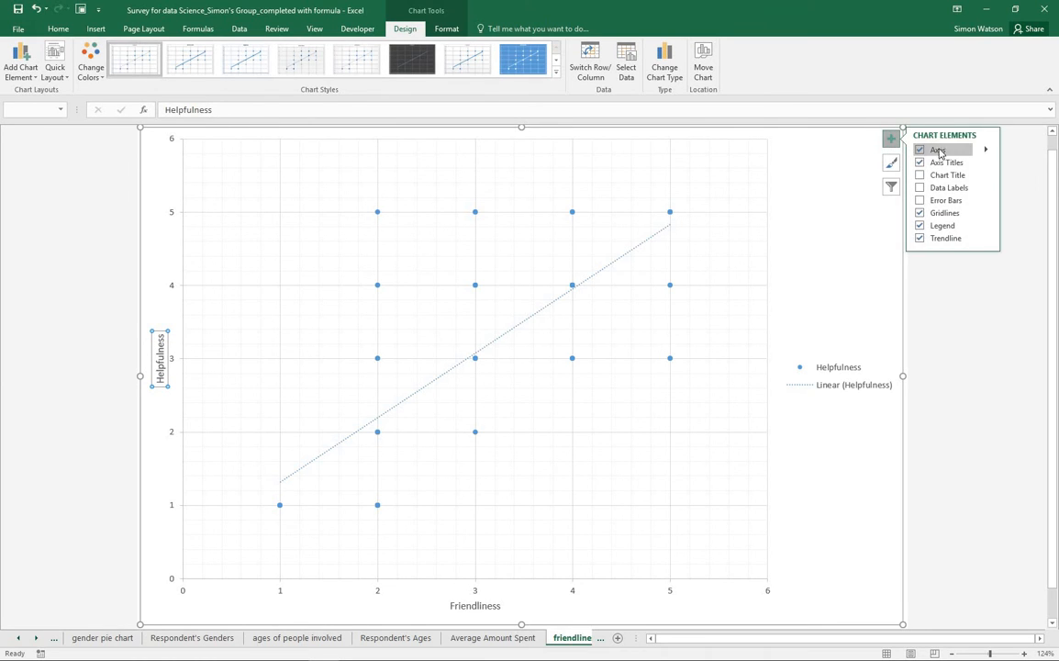
left_click(921, 174)
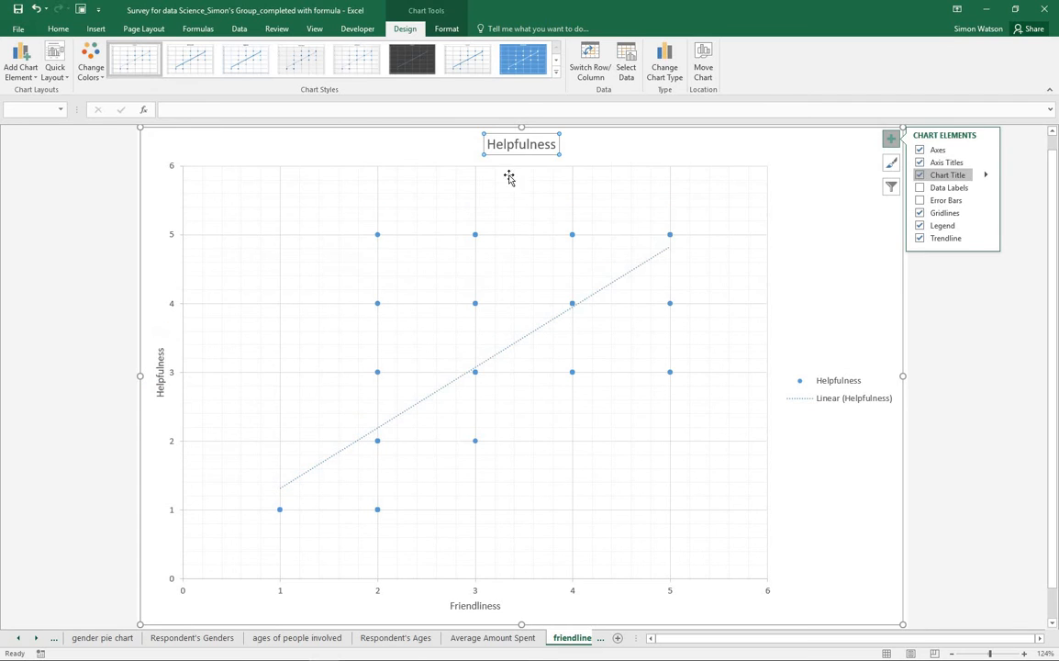
left_click(539, 146)
left_click_drag(557, 147, 491, 149)
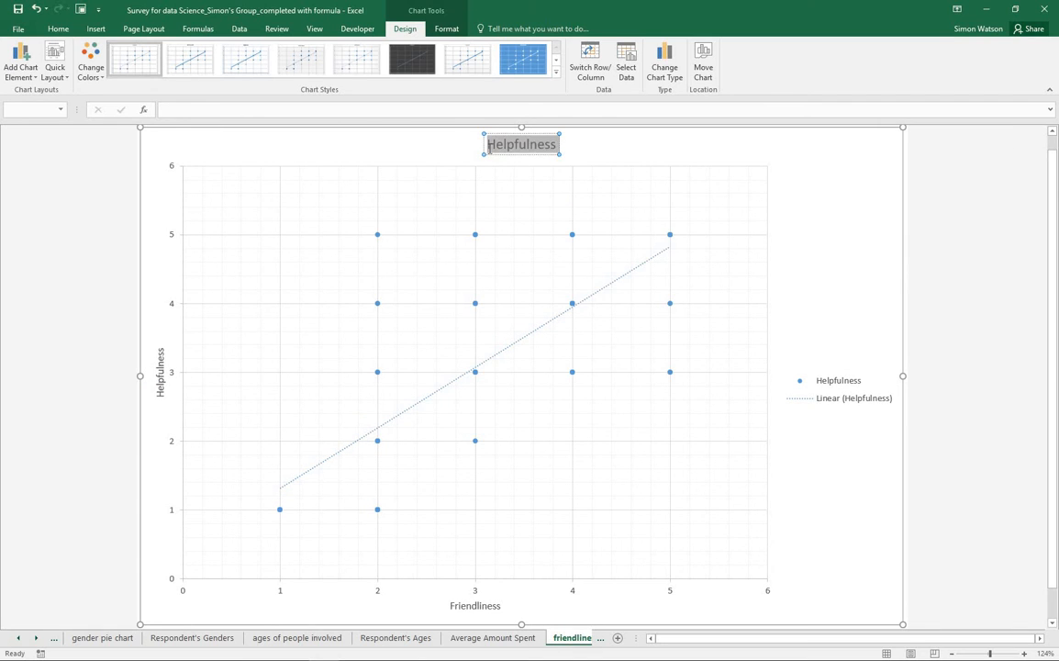
type("Scatt")
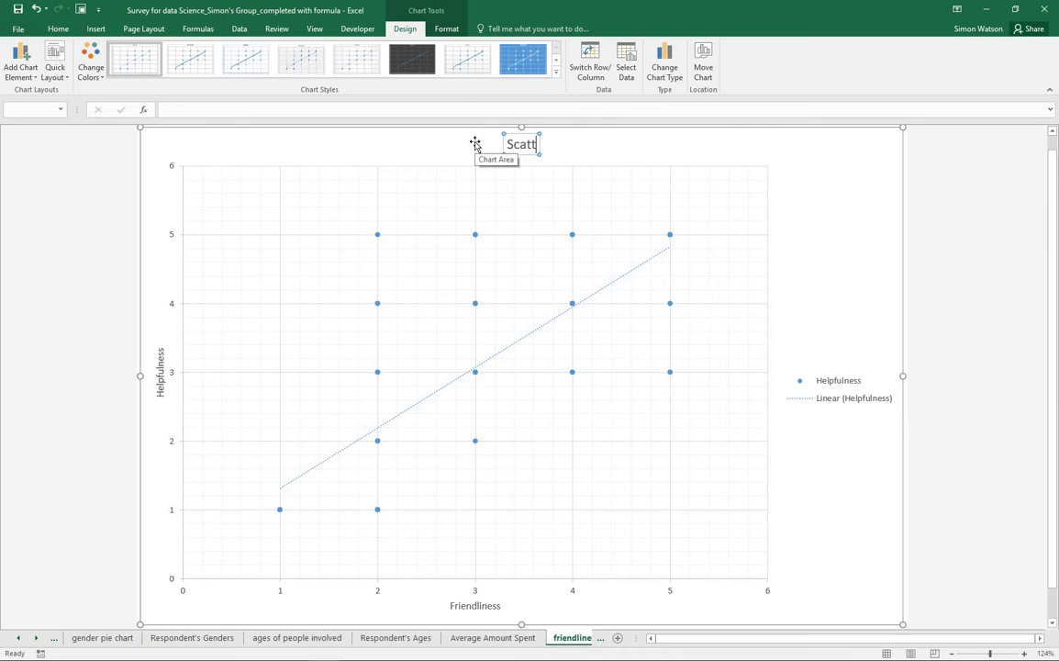
type("er Ploot")
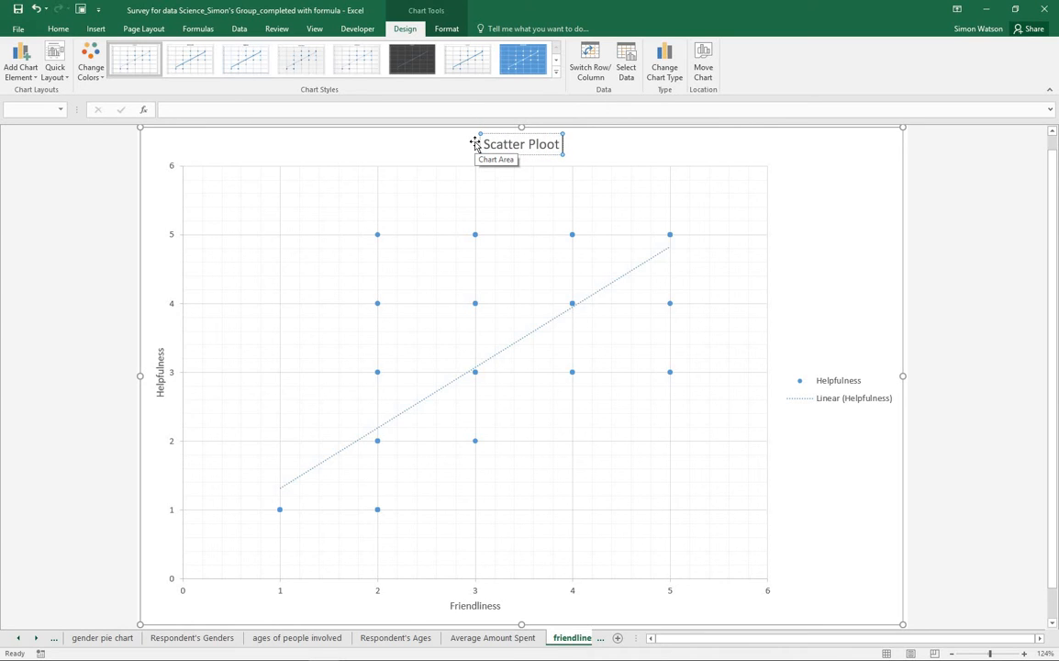
type(" compari")
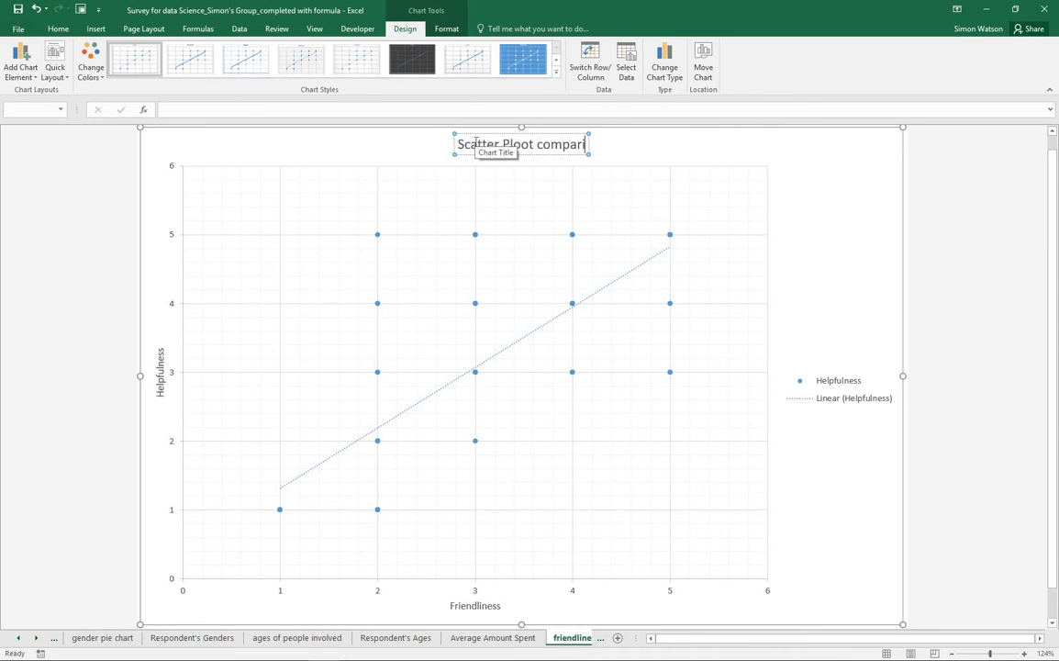
type("ng friend")
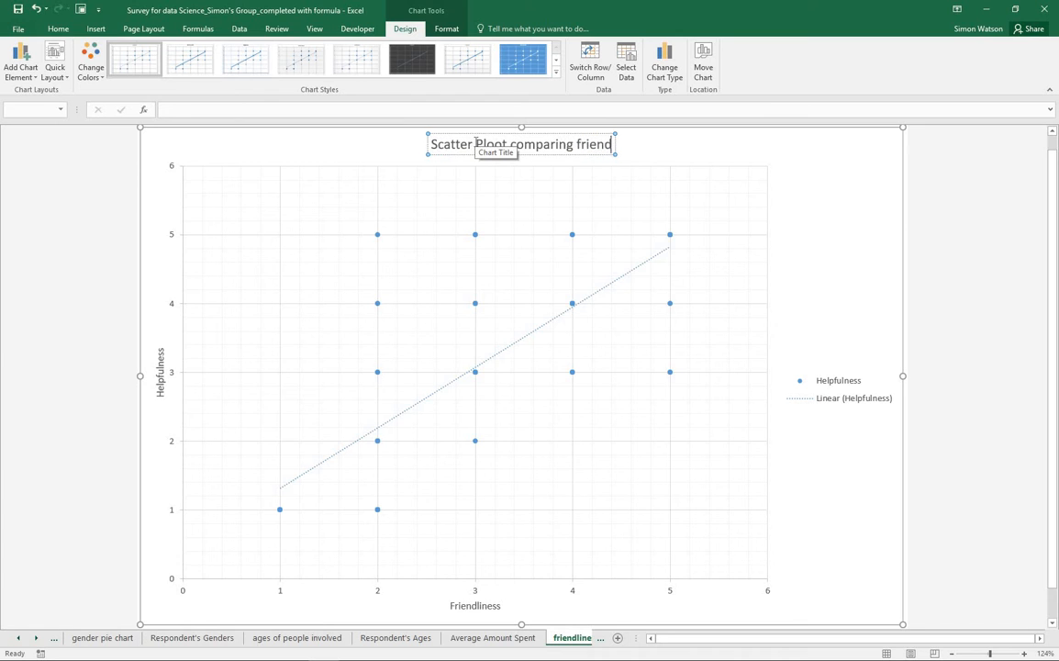
type("liness aga")
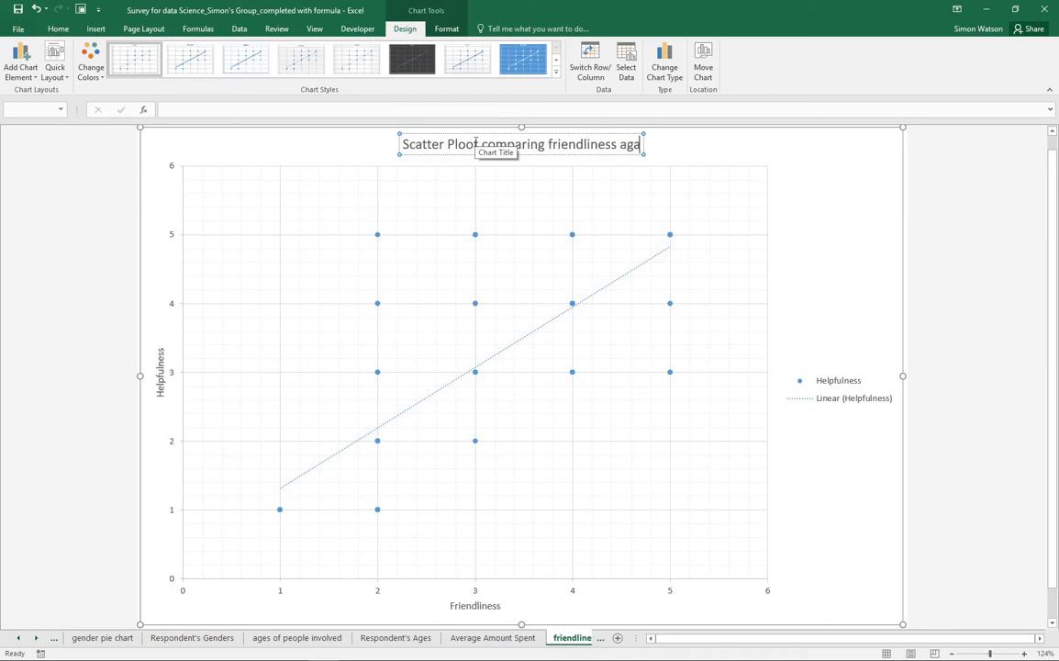
type("inst help")
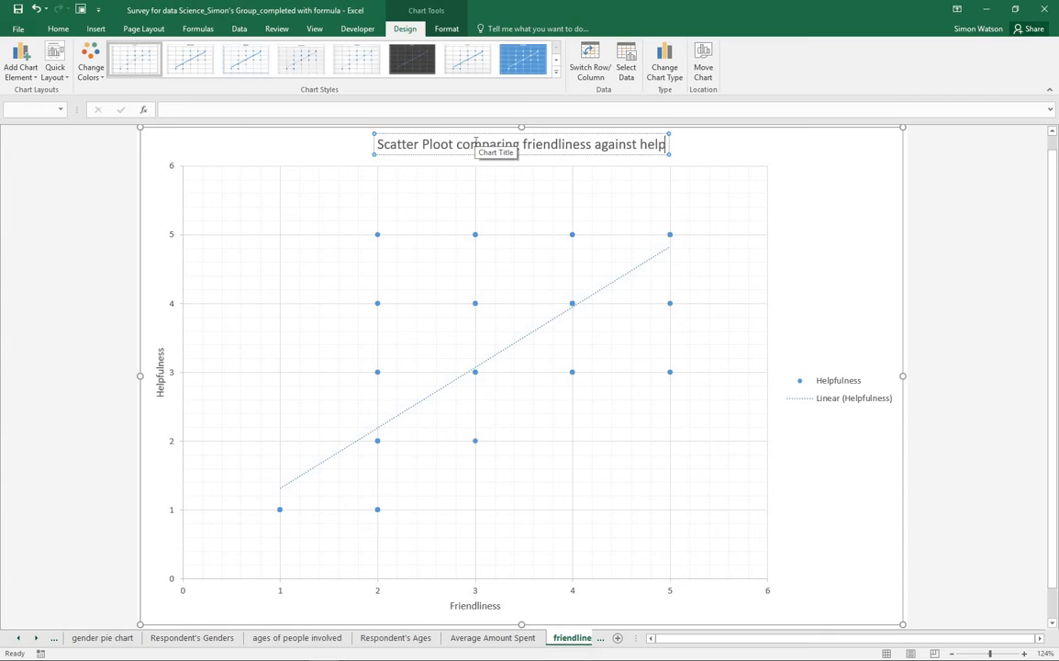
type("fulness")
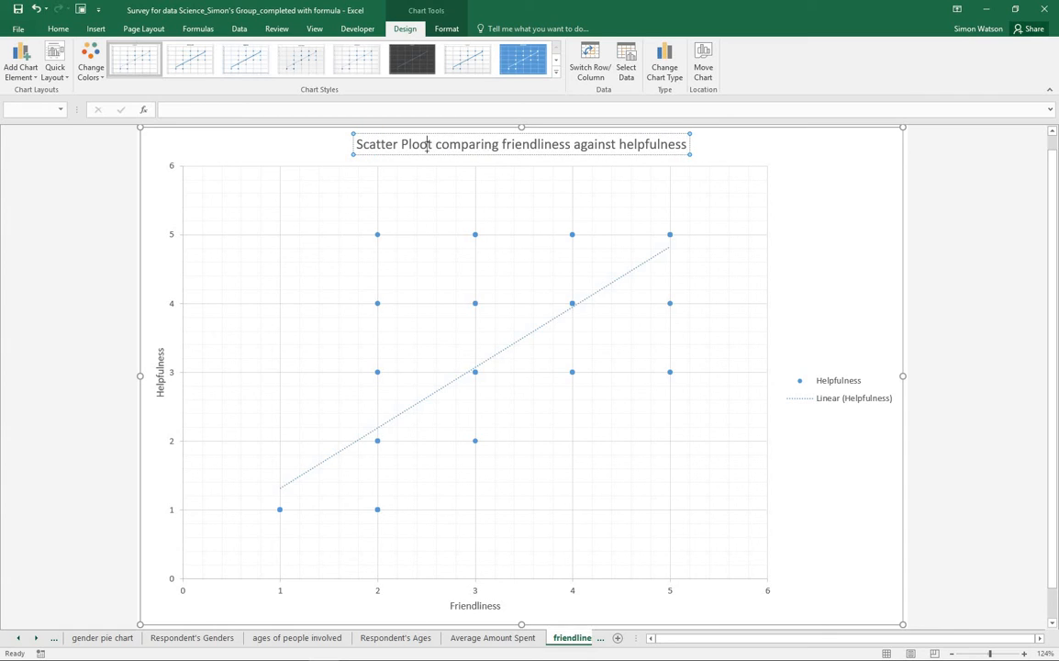
left_click(427, 145)
key("BackSpace")
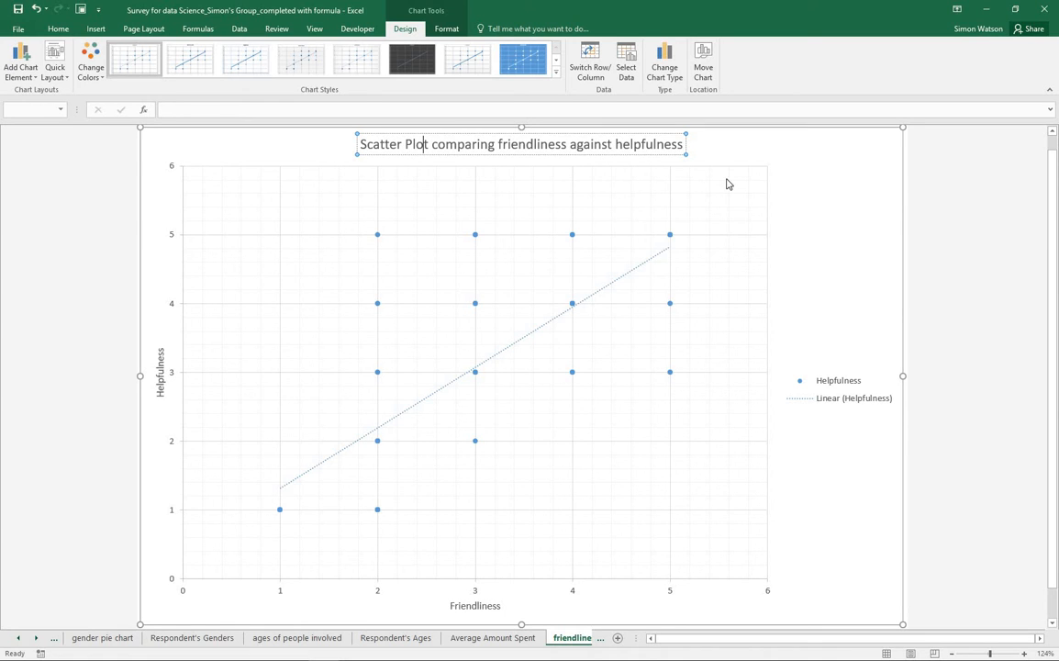
left_click(813, 205)
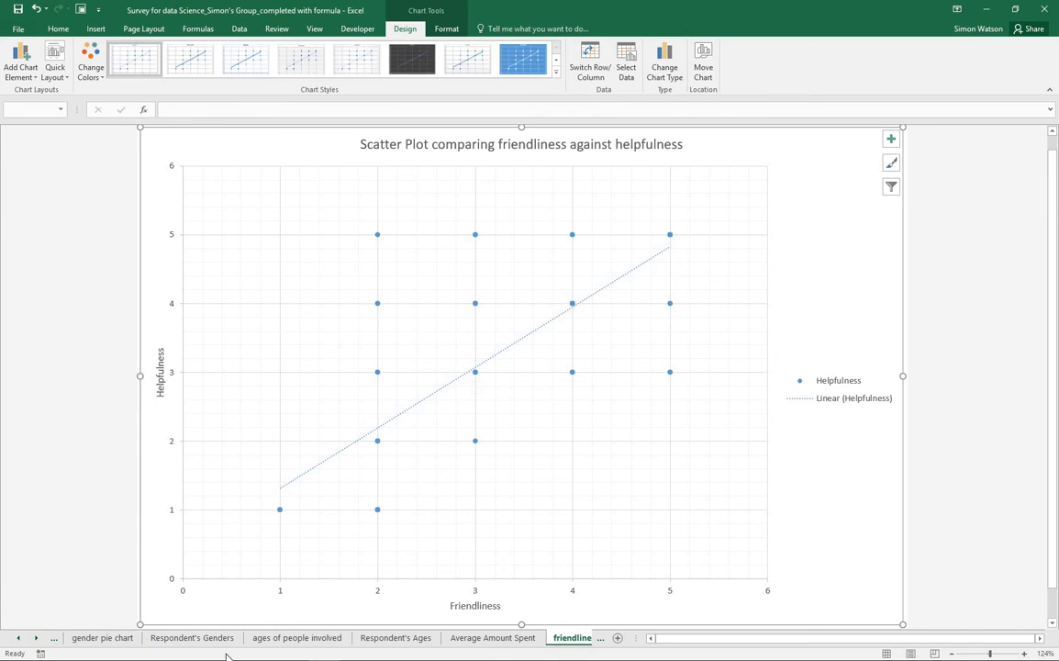
Step: Return to the survey data on Sheet1, and collapse and re-expand the grouped response rows
left_click(601, 638)
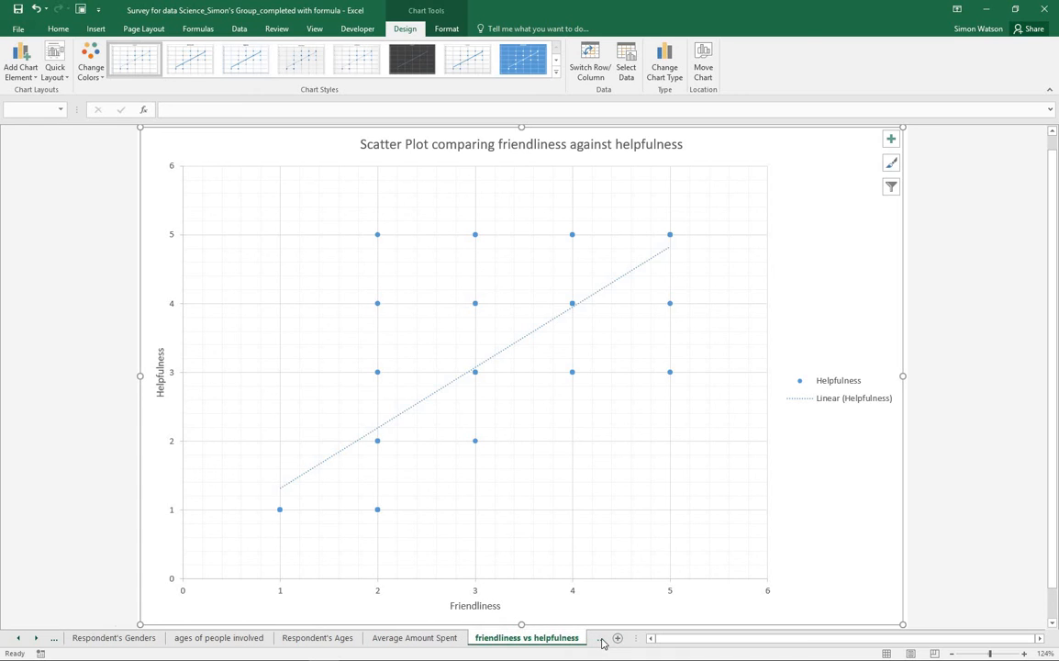
left_click(601, 638)
left_click(504, 638)
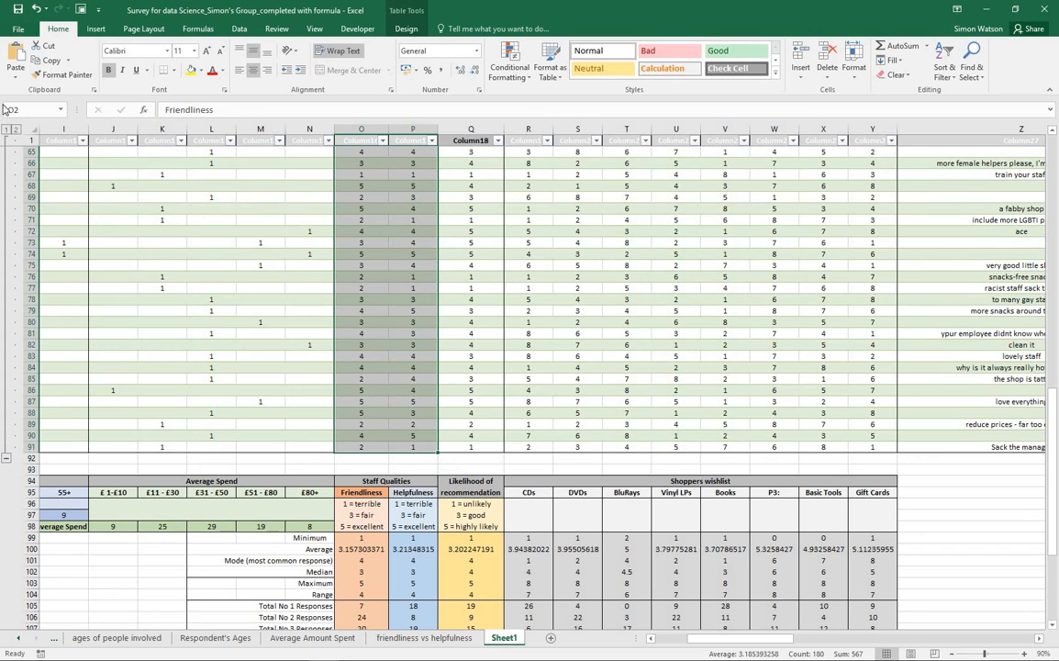
scroll(530, 294, "up", 2)
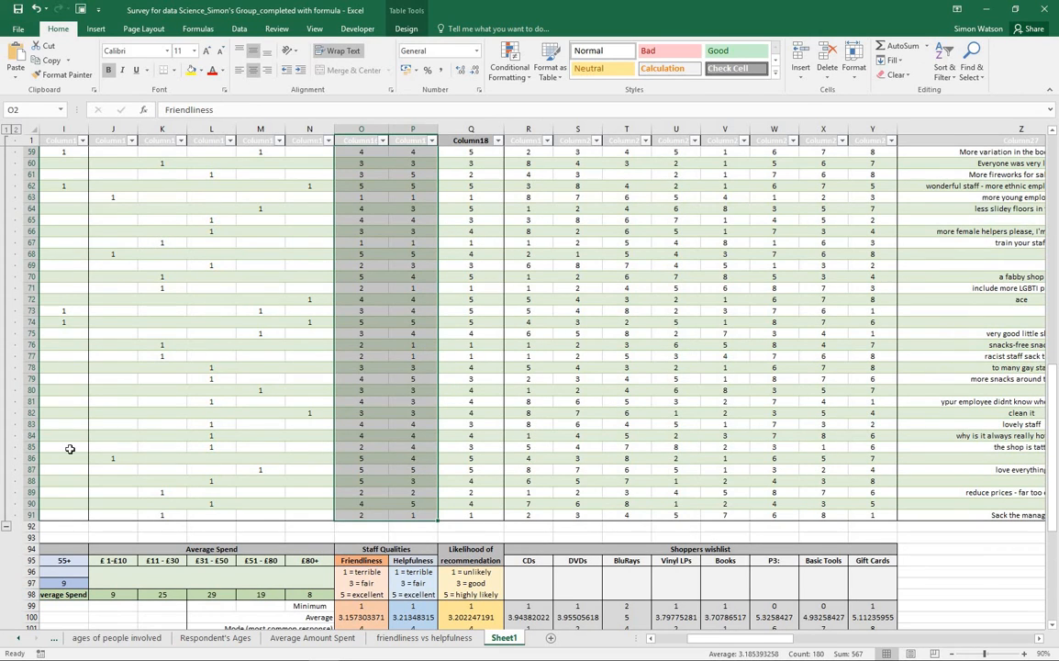
left_click(7, 530)
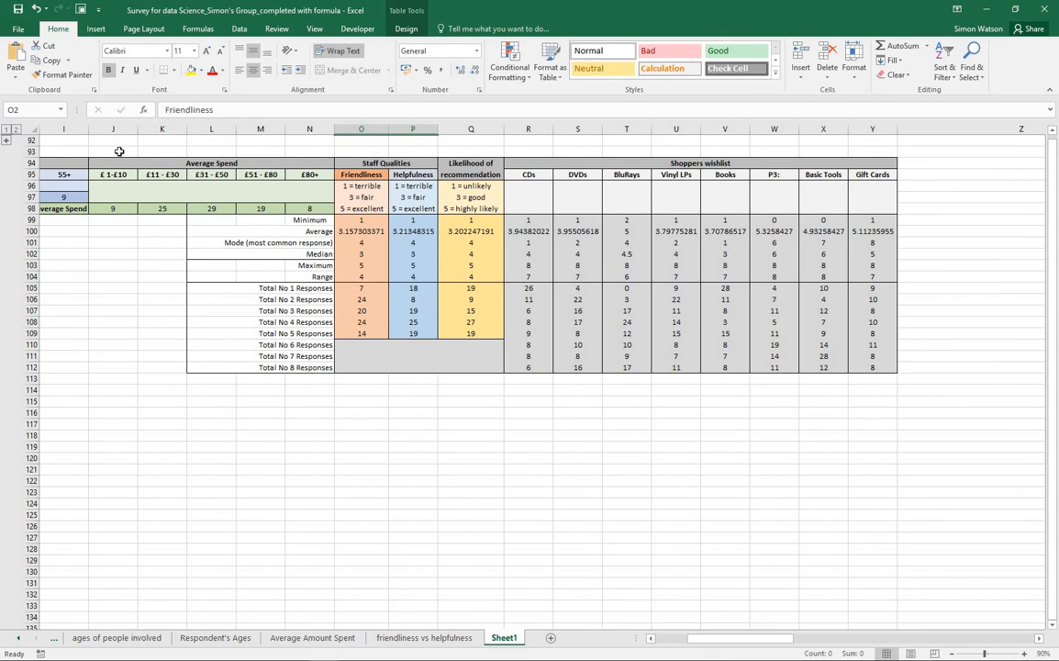
left_click(7, 143)
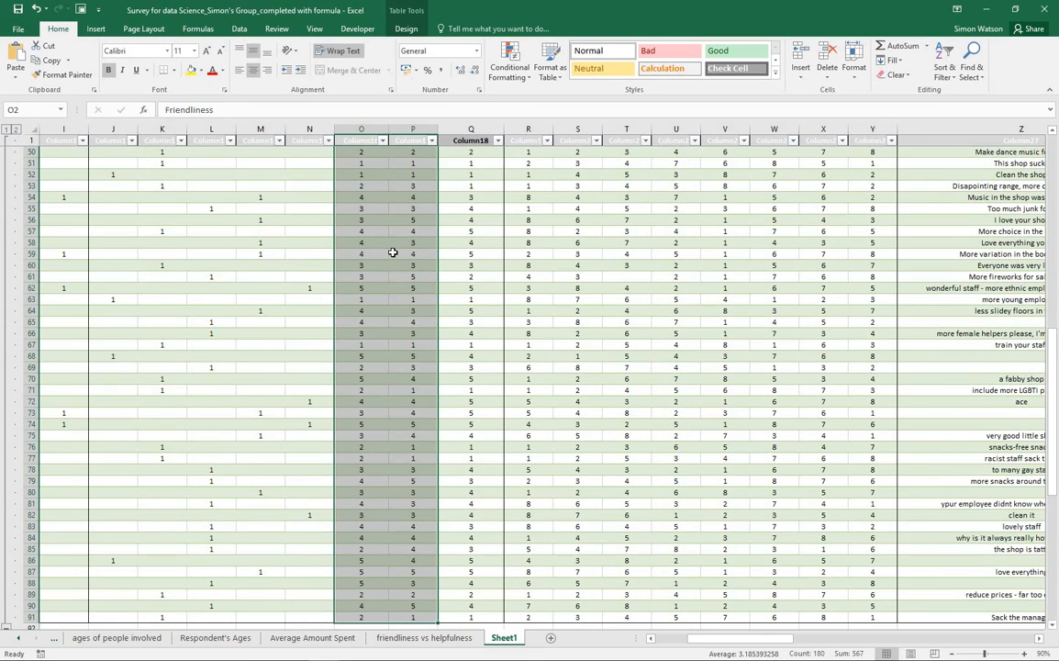
Step: Insert a markers-only scatter chart from the Friendliness and Helpfulness columns, from their headings in row 2 down to row 91
scroll(403, 243, "up", 6)
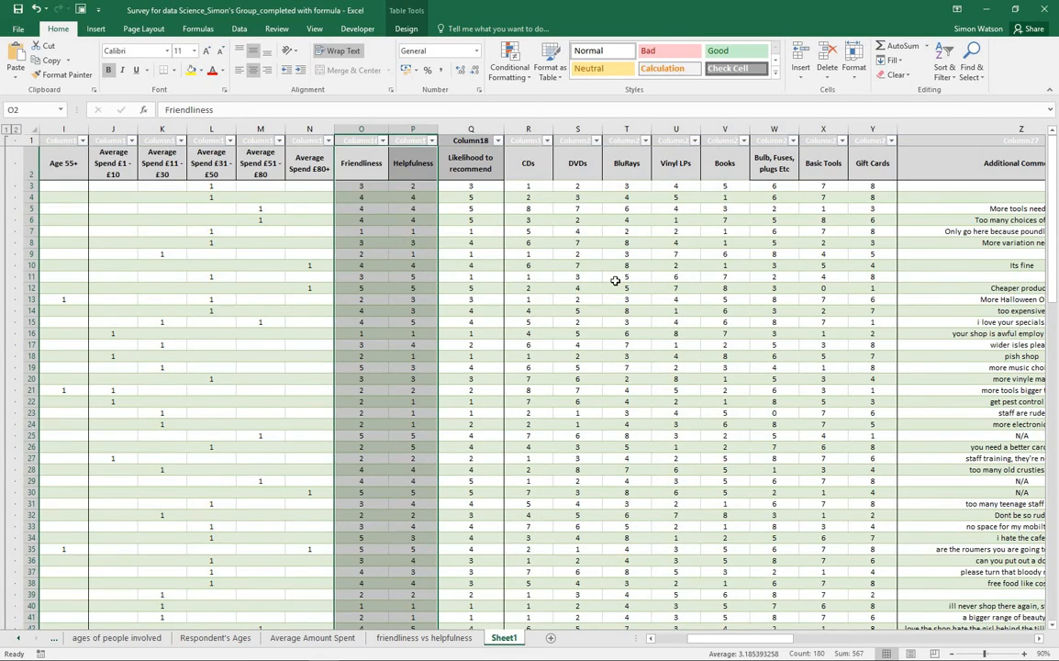
left_click(617, 277)
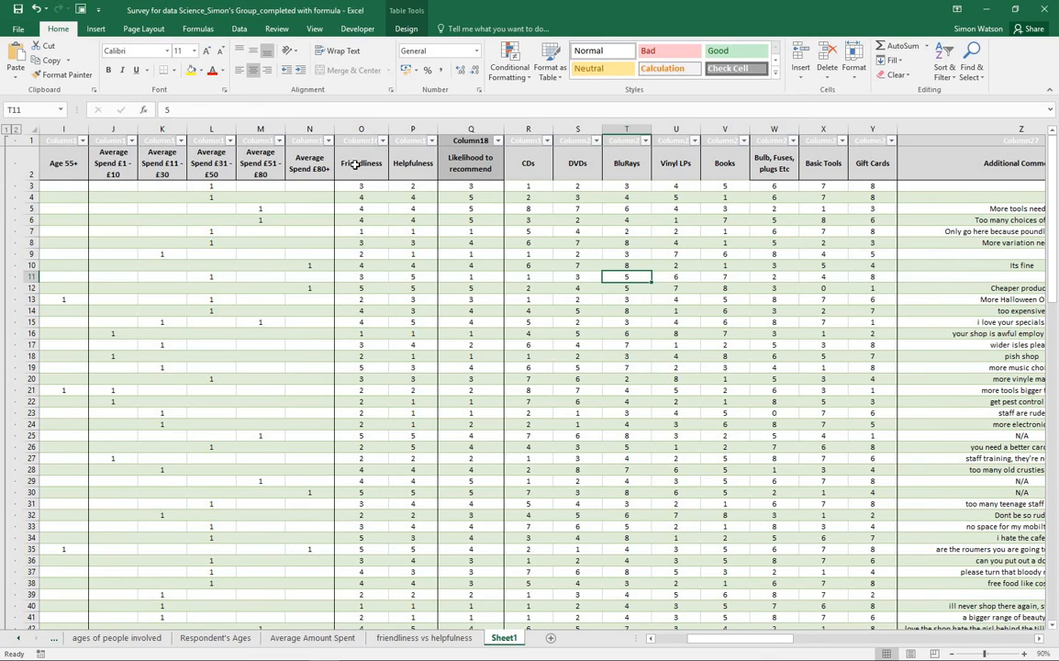
left_click_drag(355, 163, 428, 609)
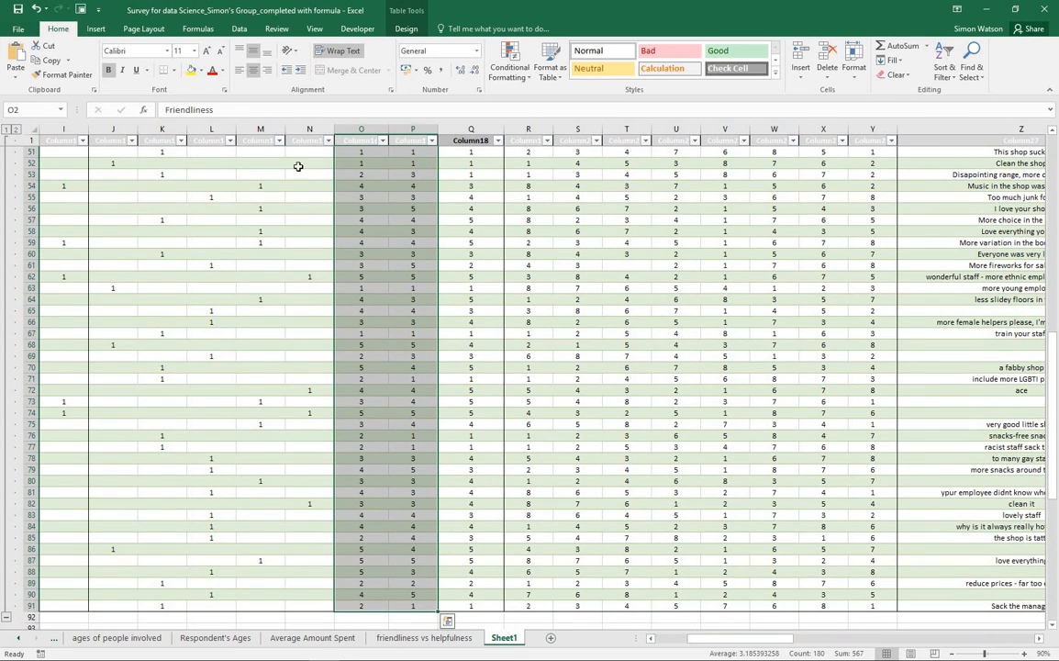
left_click(96, 28)
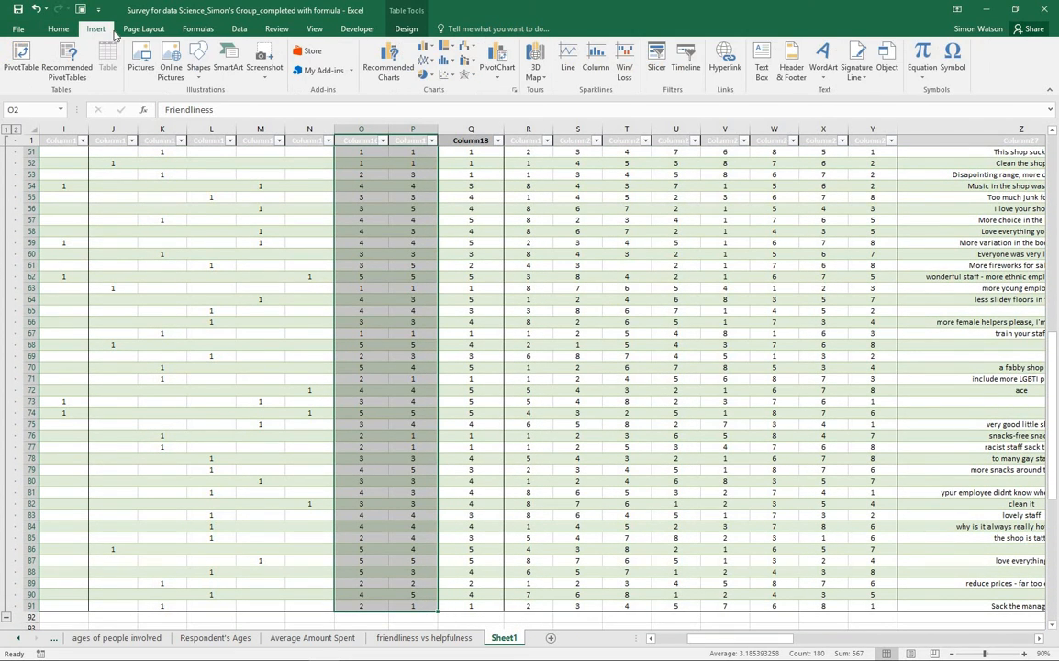
left_click(446, 74)
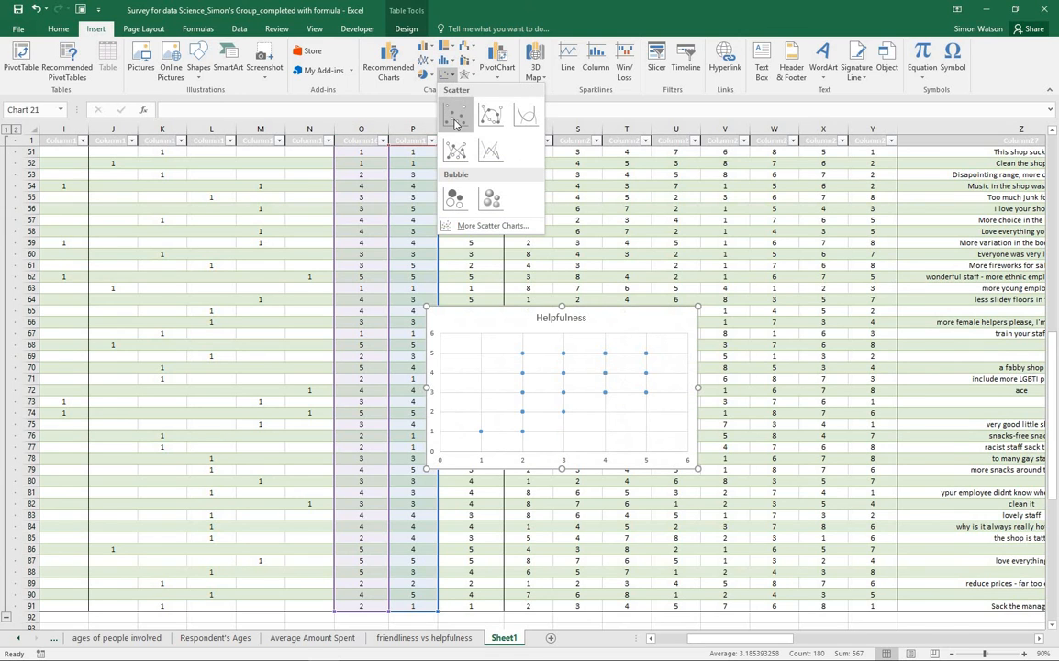
left_click(453, 115)
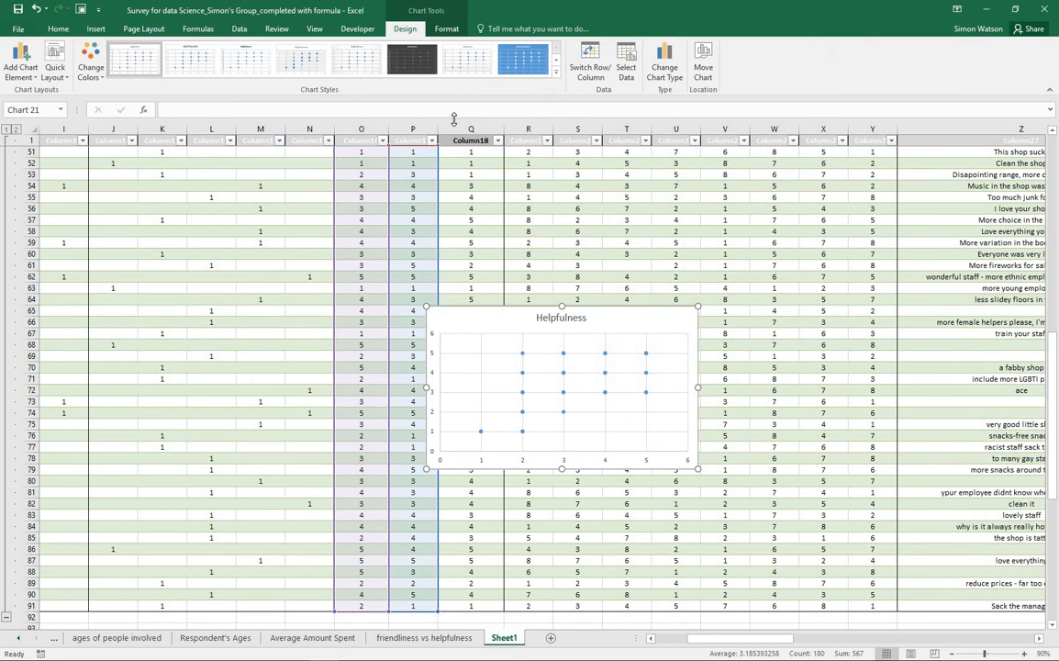
Step: Move the new scatter chart to its own new sheet, keeping the suggested sheet name
left_click(706, 67)
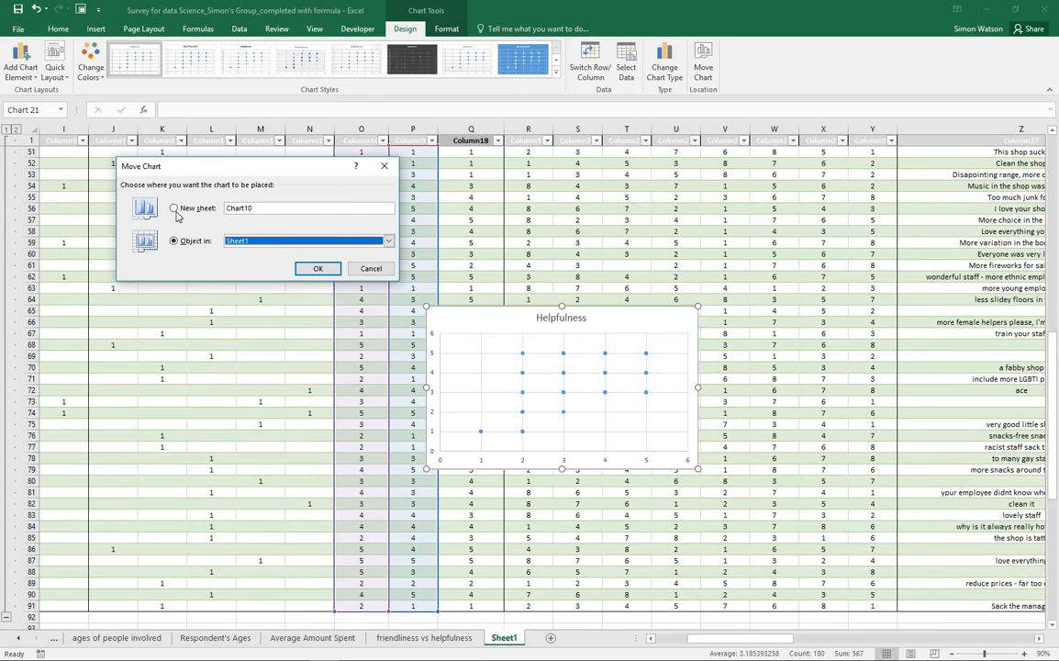
left_click(177, 211)
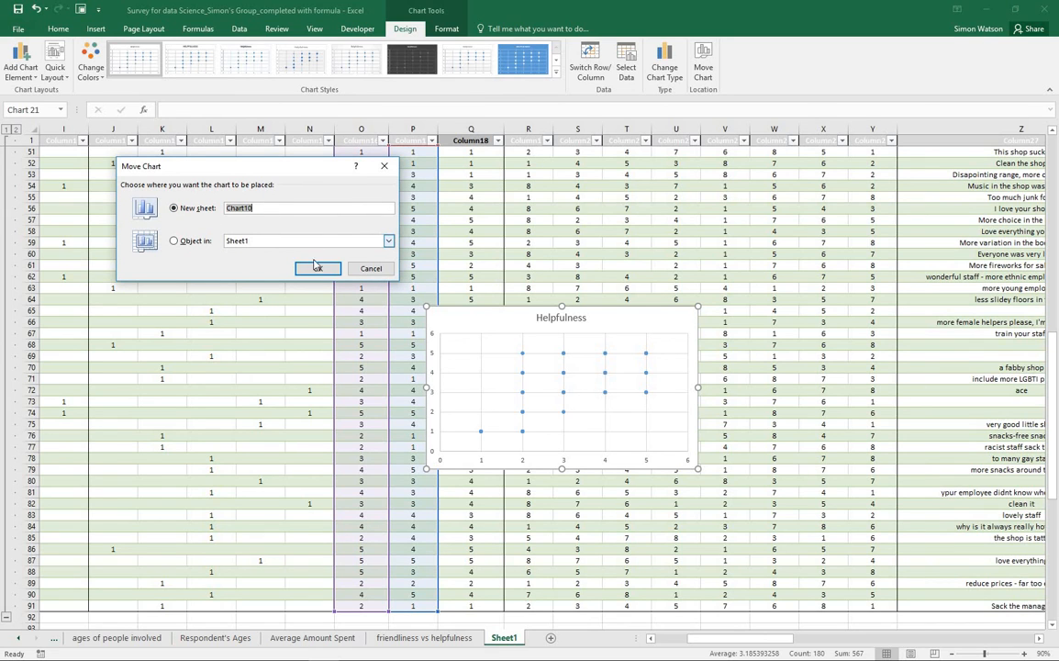
left_click(317, 269)
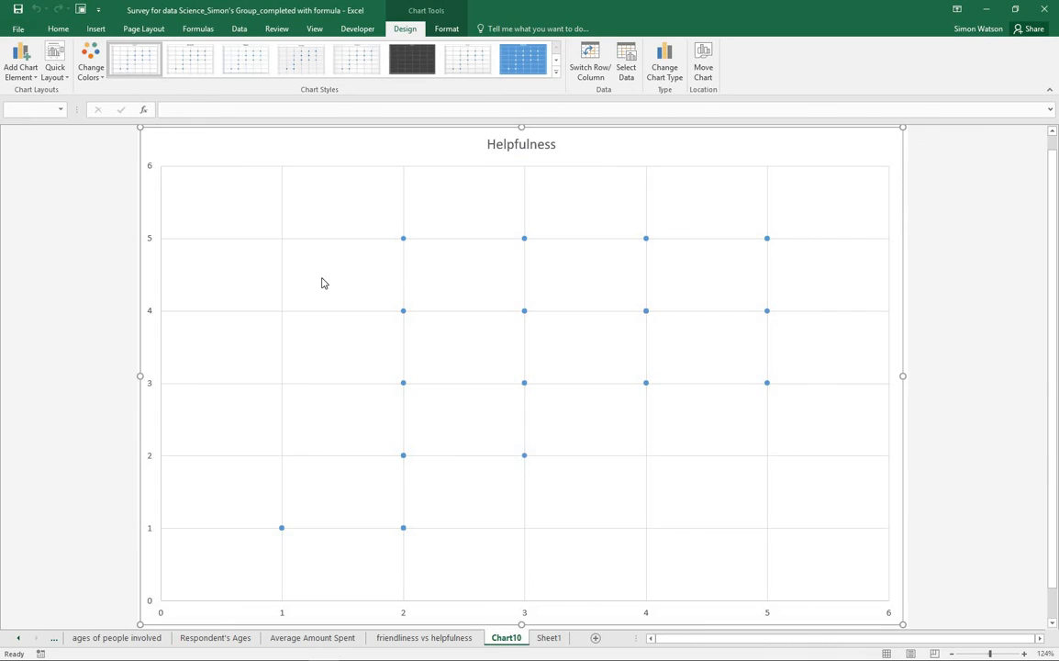
Step: Apply the quick layout with chart title, axis titles, legend and horizontal gridlines only, and add a trendline
left_click(64, 79)
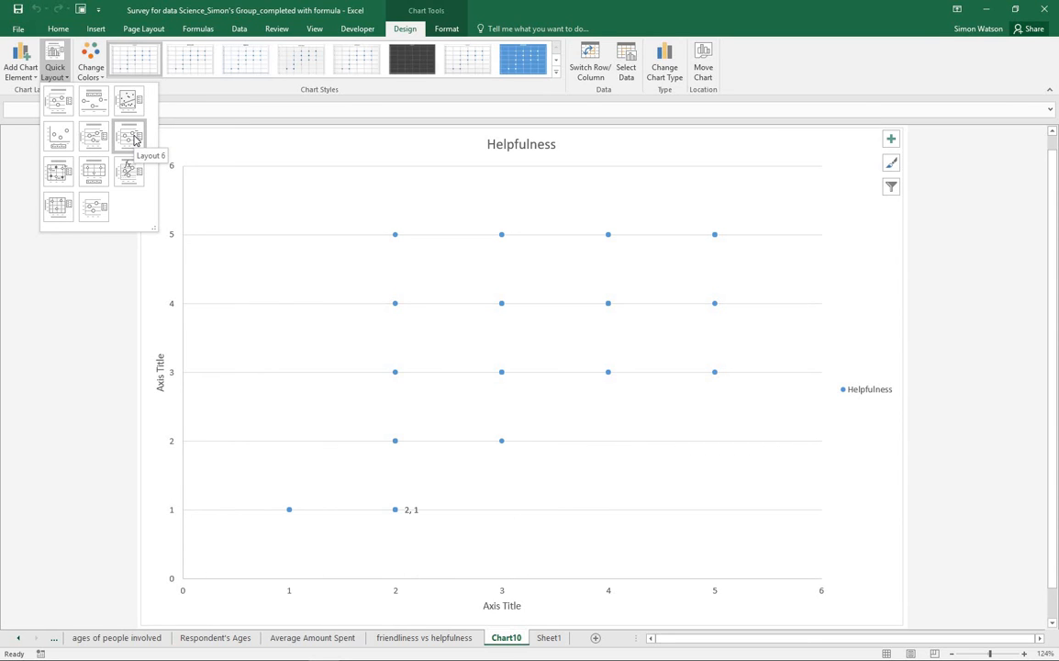
left_click(60, 103)
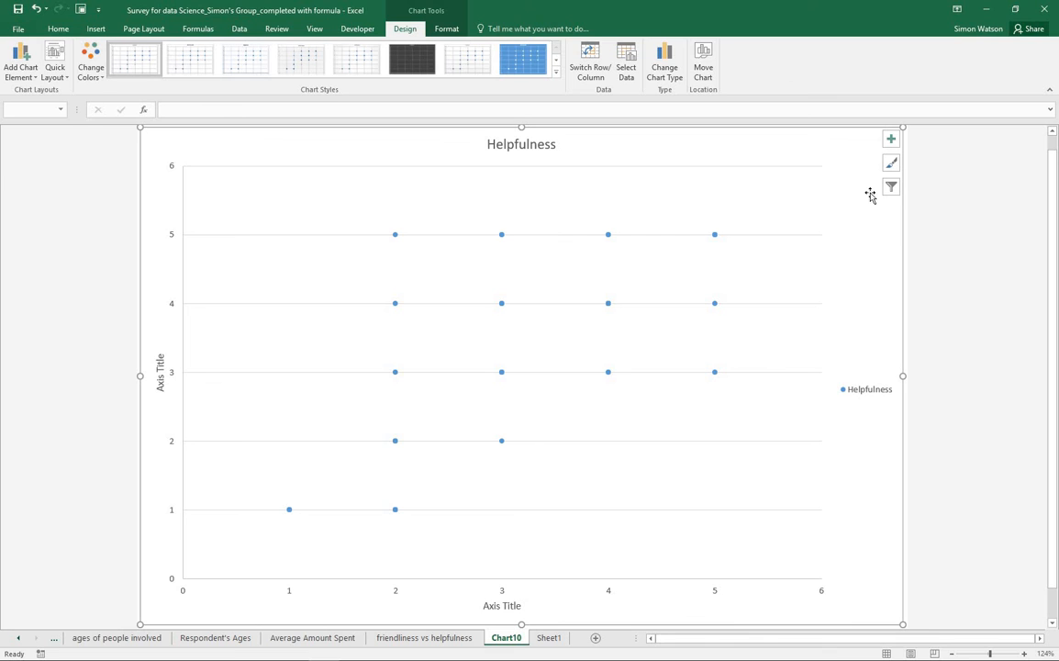
left_click(892, 140)
left_click(921, 238)
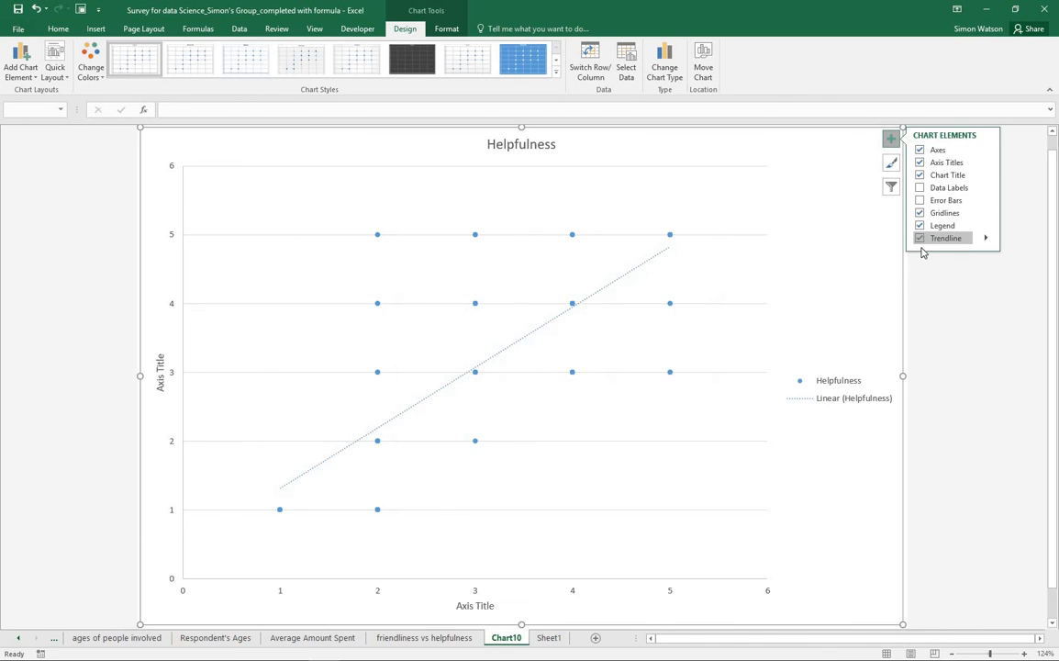